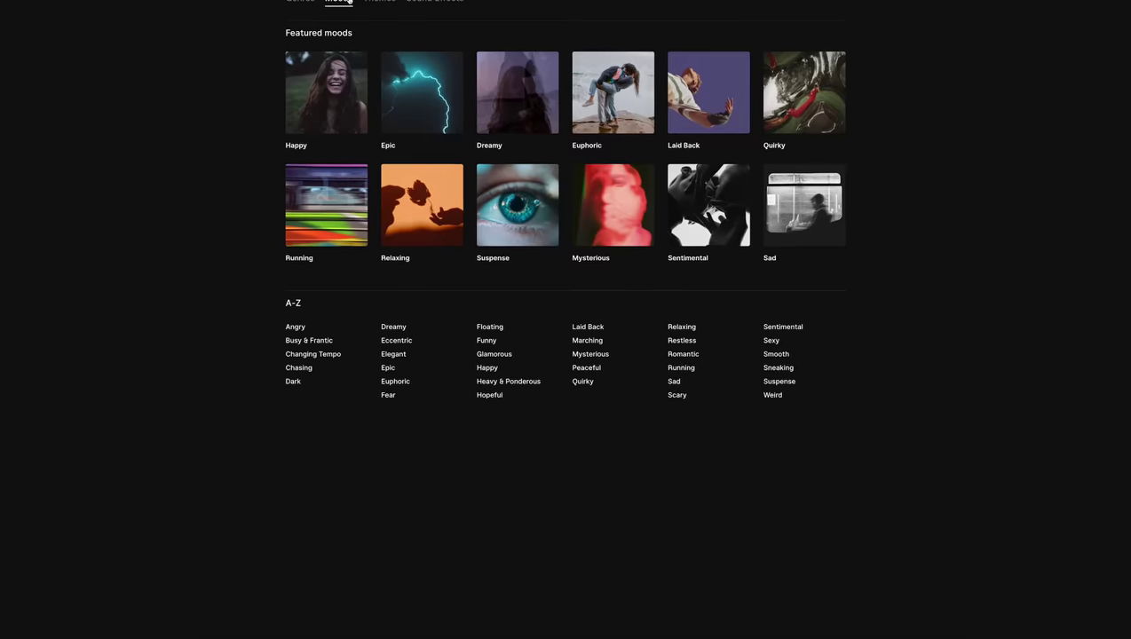
- Download all stems (.zip) of a track from Epidemic Sound's Suspense collection
click(515, 203)
click(929, 124)
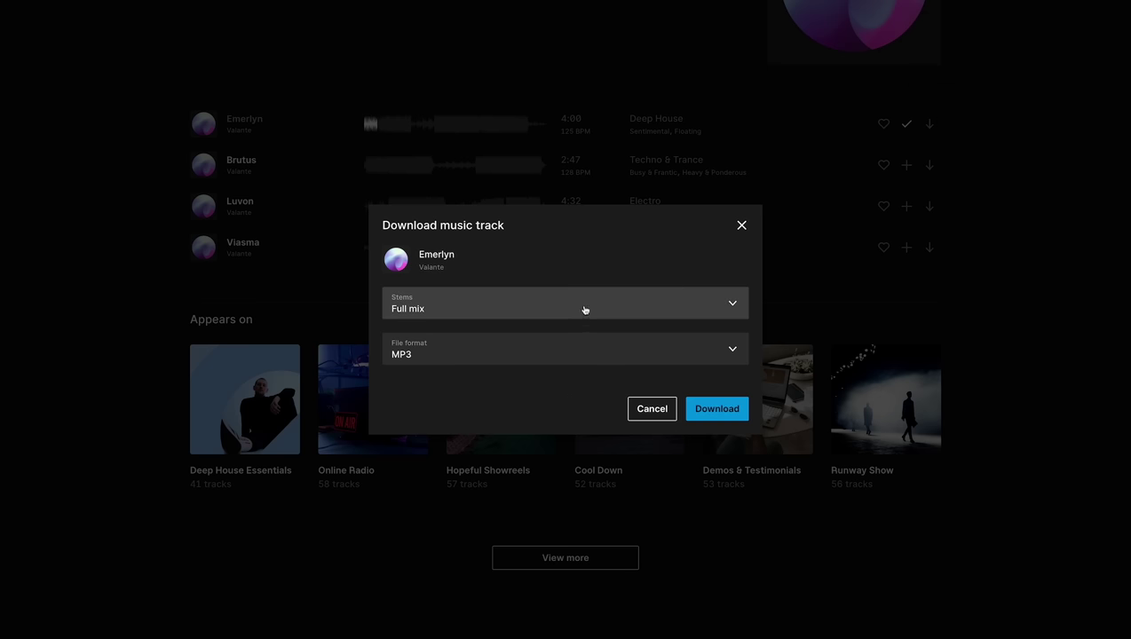
click(584, 310)
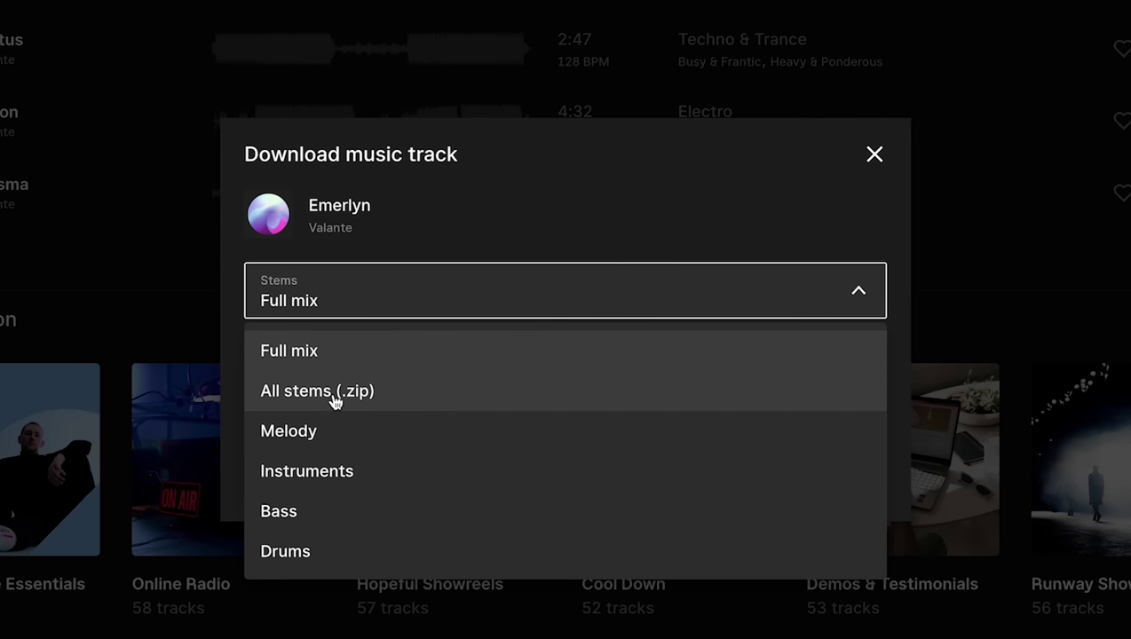
click(335, 391)
click(811, 473)
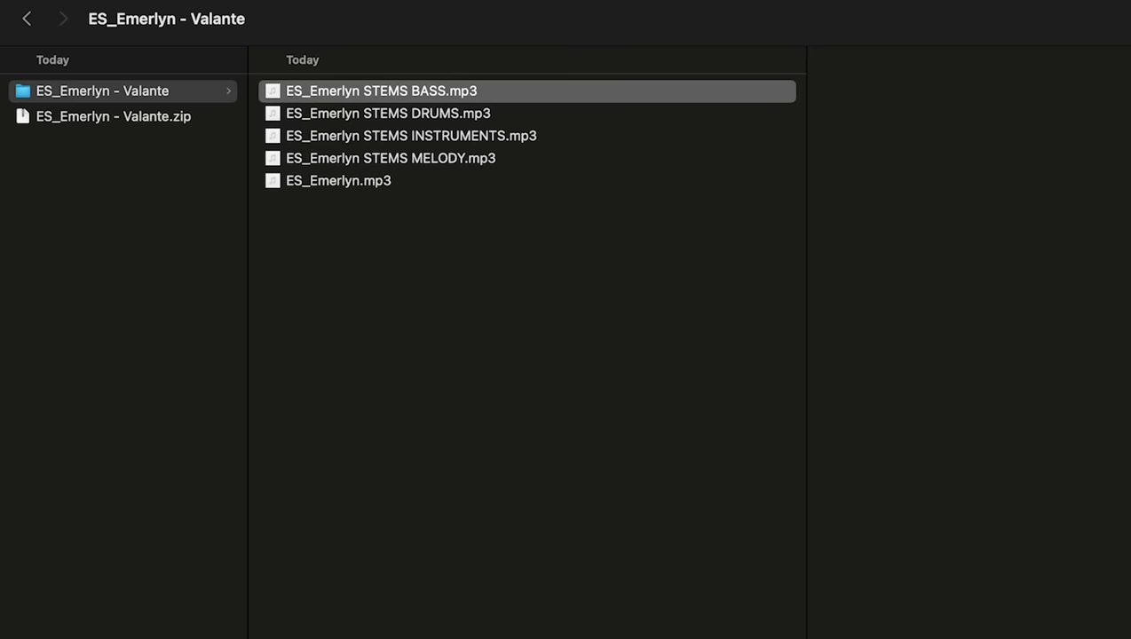
- Stack the DRUMS, INSTRUMENTS and MELODY stems below BASE on the timeline
click(388, 112)
click(411, 135)
click(391, 157)
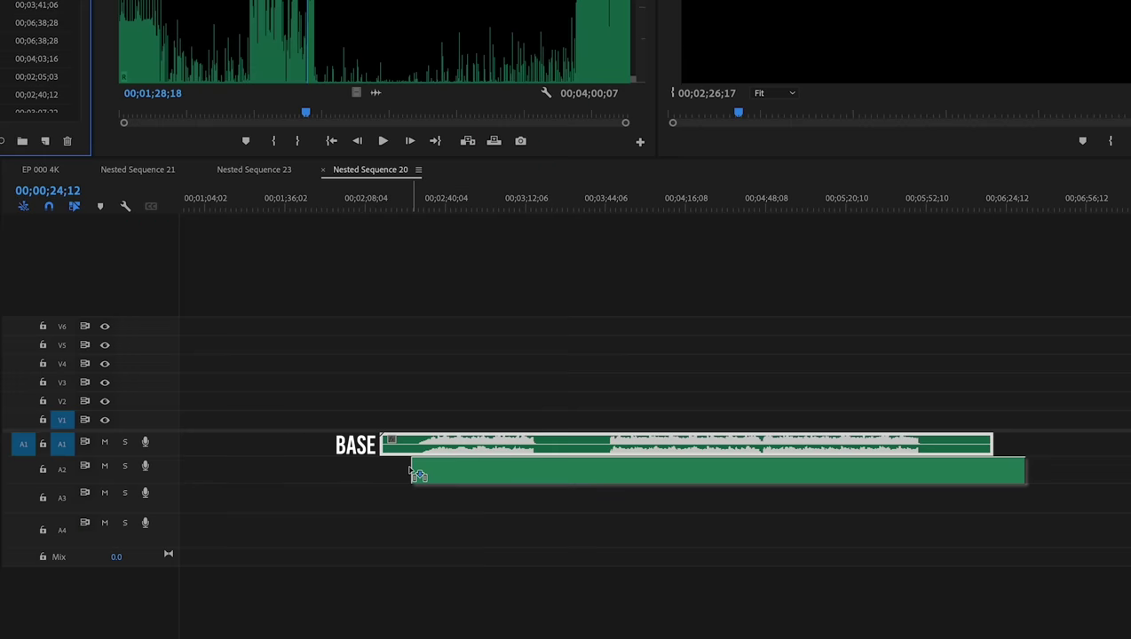
drag(411, 467, 381, 468)
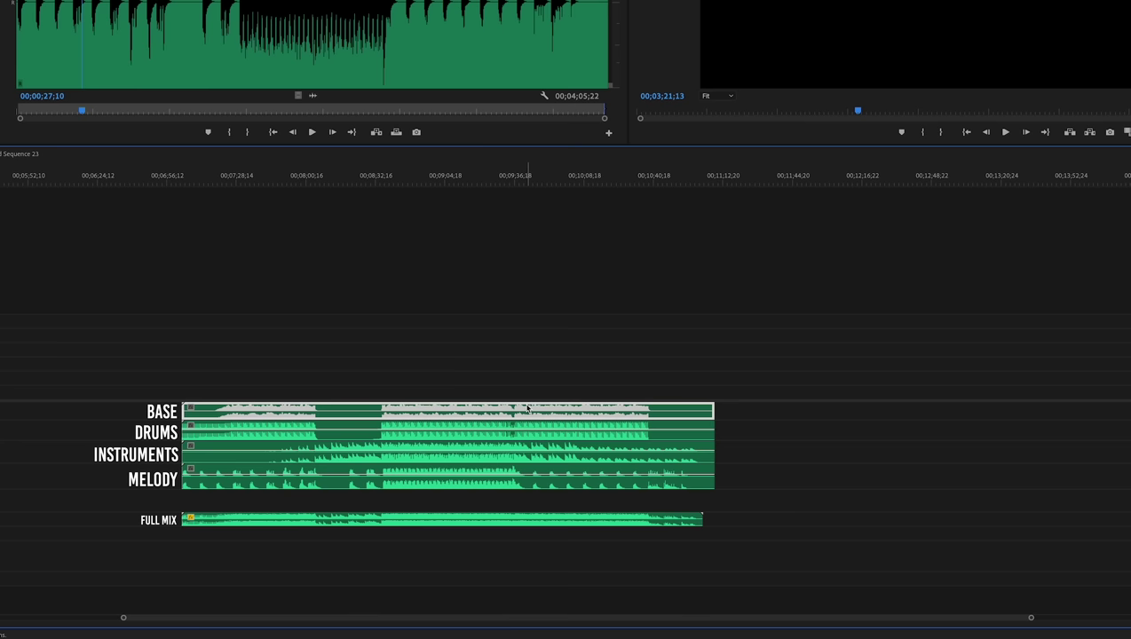
- Label the BASE clip Blue and the DRUMS clip Purple
right_click(526, 407)
mouse_move(578, 452)
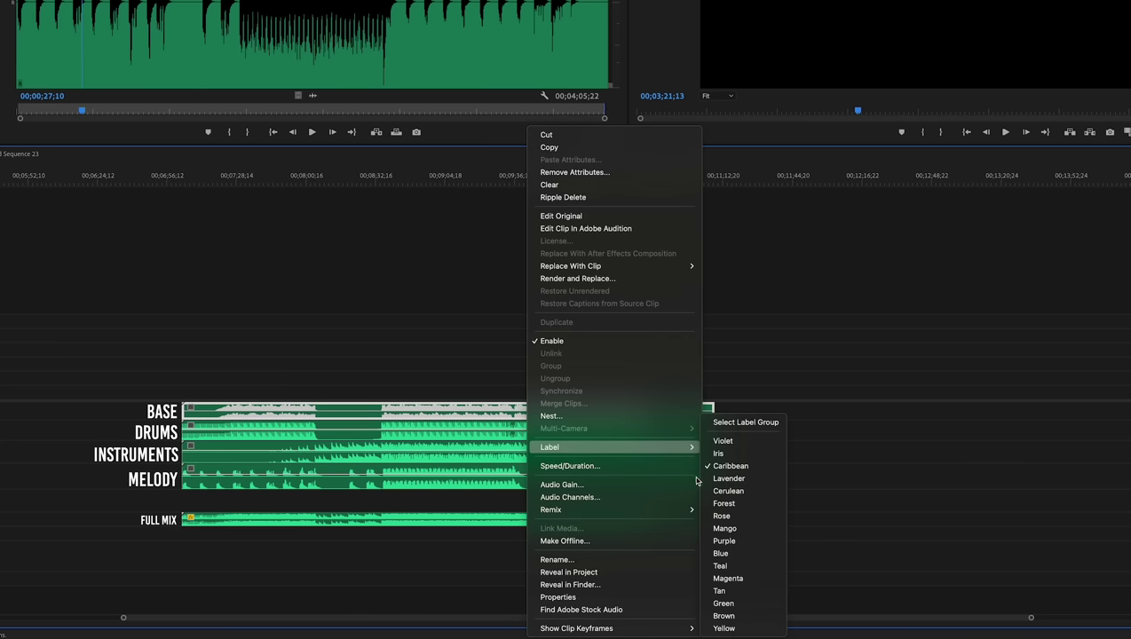
click(721, 553)
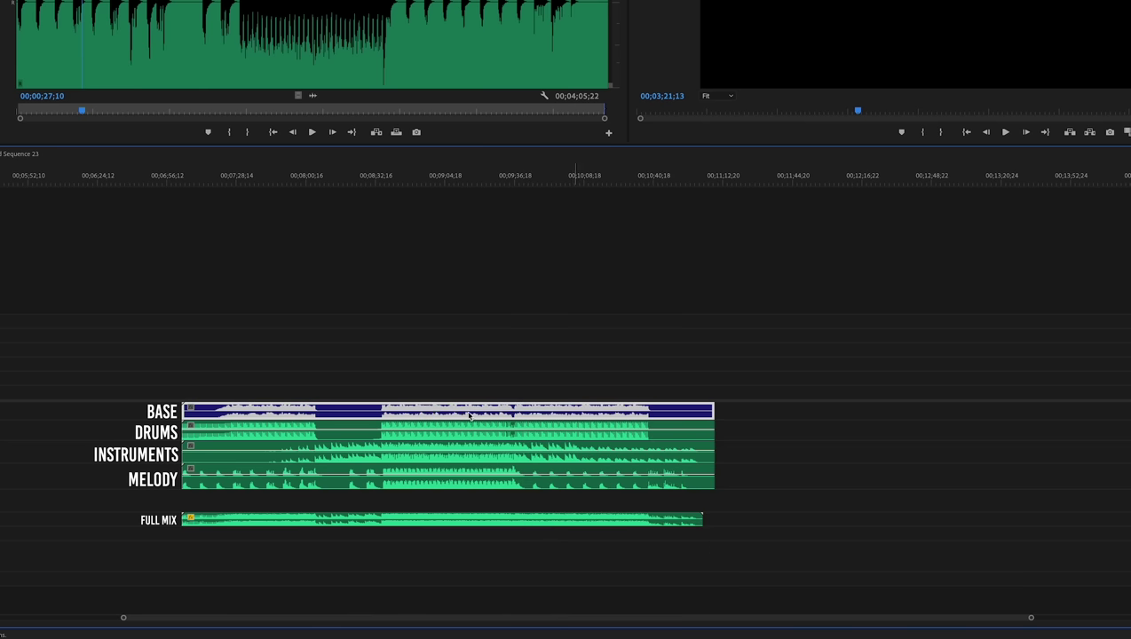
click(422, 436)
right_click(437, 438)
mouse_move(568, 447)
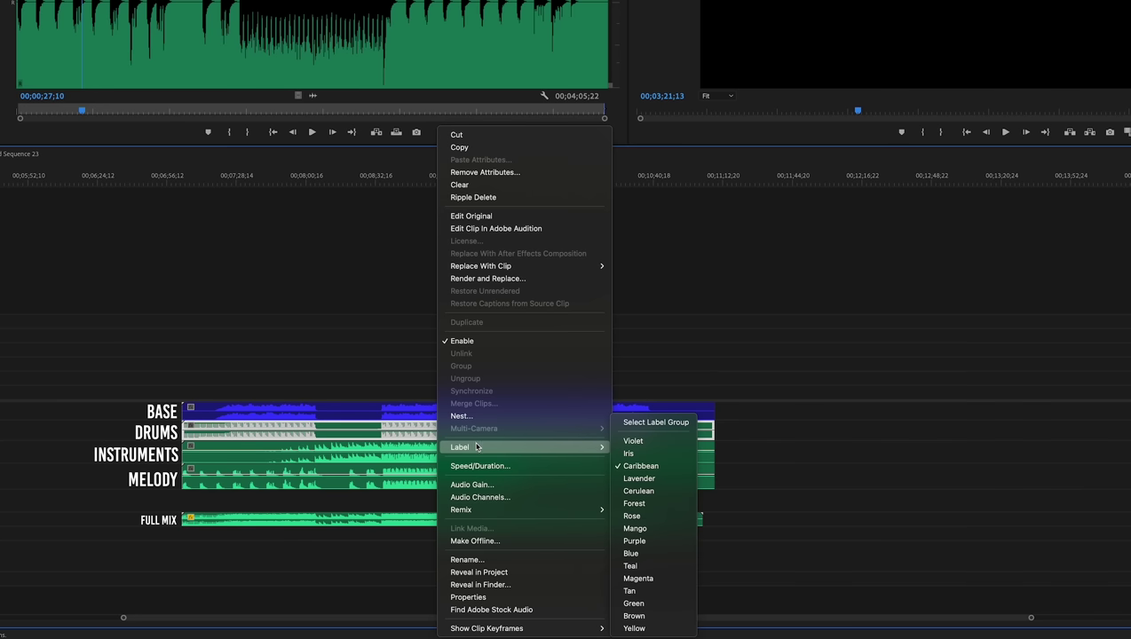
click(633, 541)
- Label the INSTRUMENTS clip Iris and the MELODY clip Mango
click(487, 461)
right_click(500, 460)
mouse_move(639, 448)
click(690, 453)
click(463, 480)
right_click(463, 479)
mouse_move(586, 448)
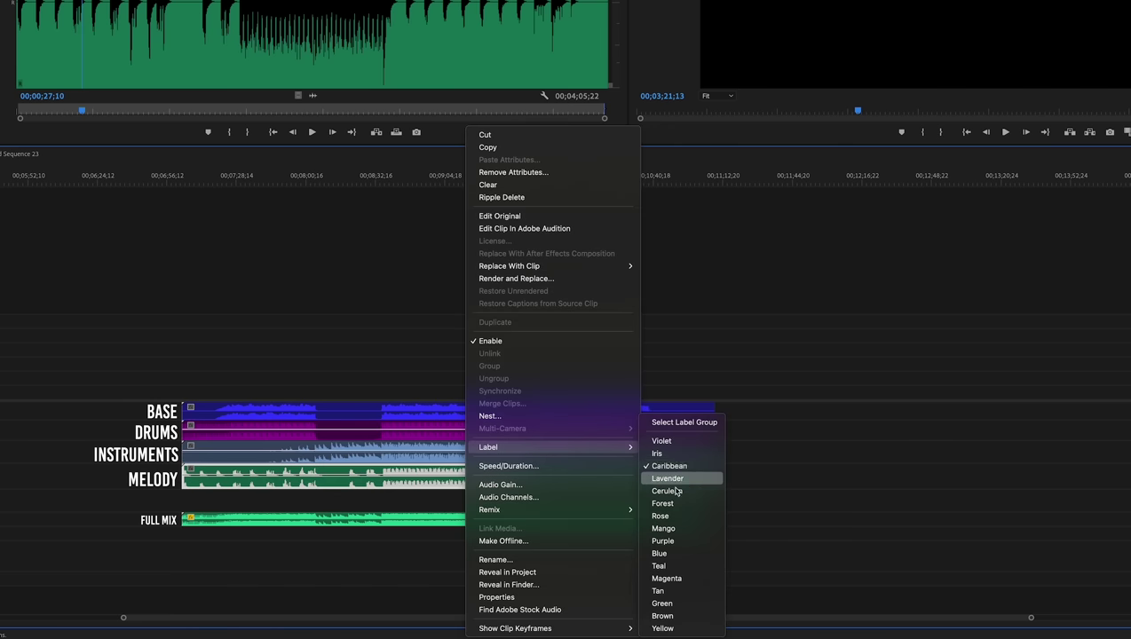
click(668, 529)
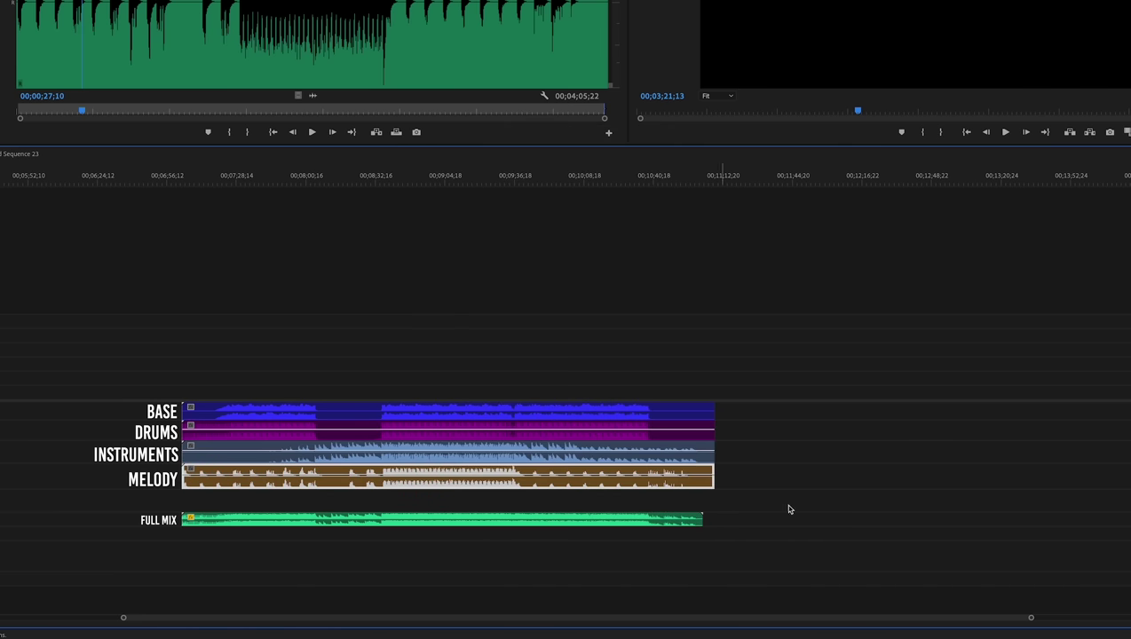
click(889, 515)
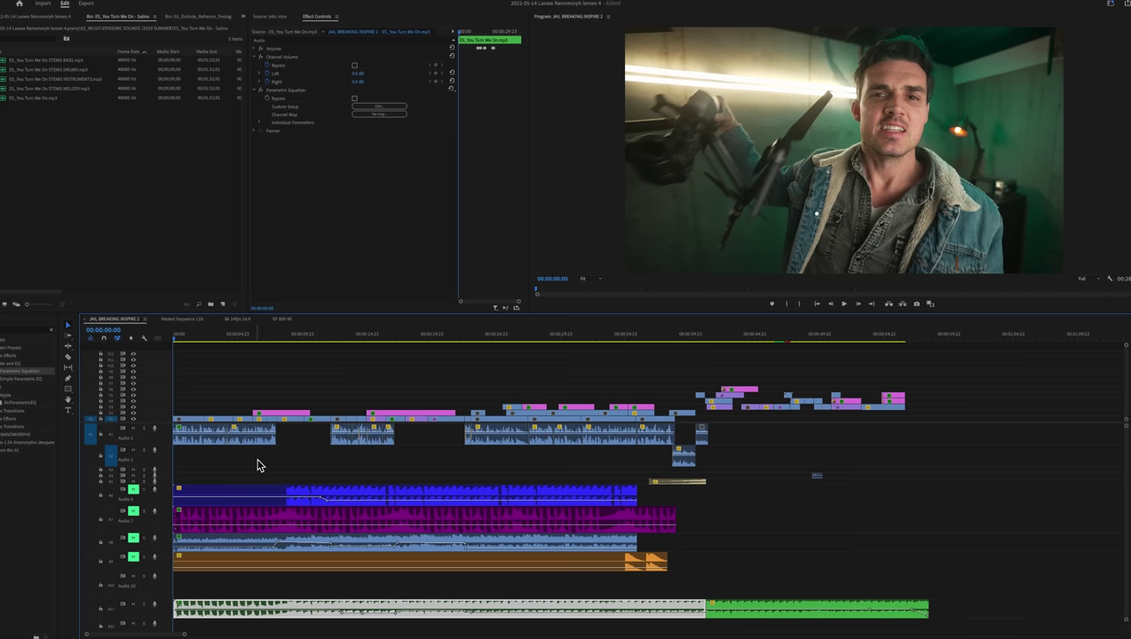
click(198, 439)
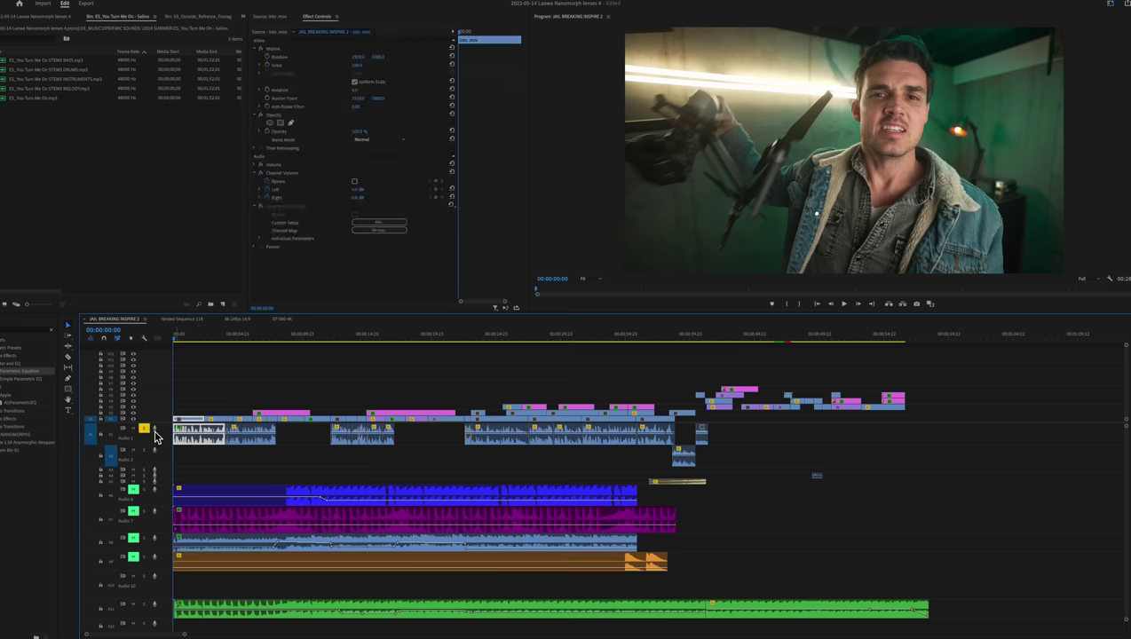
key(space)
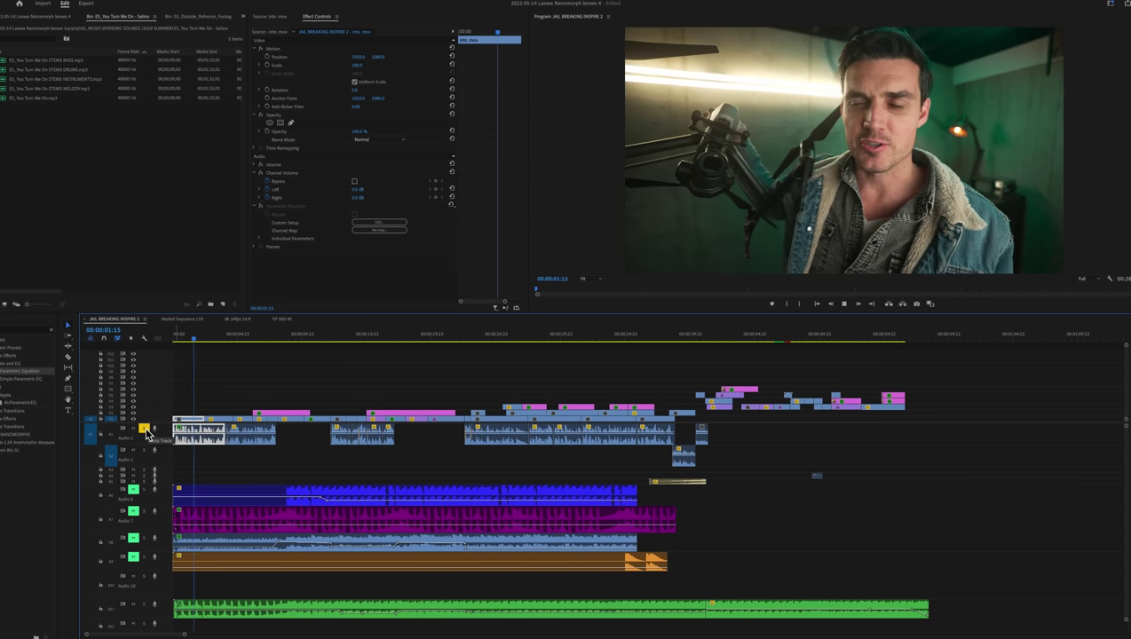
click(144, 428)
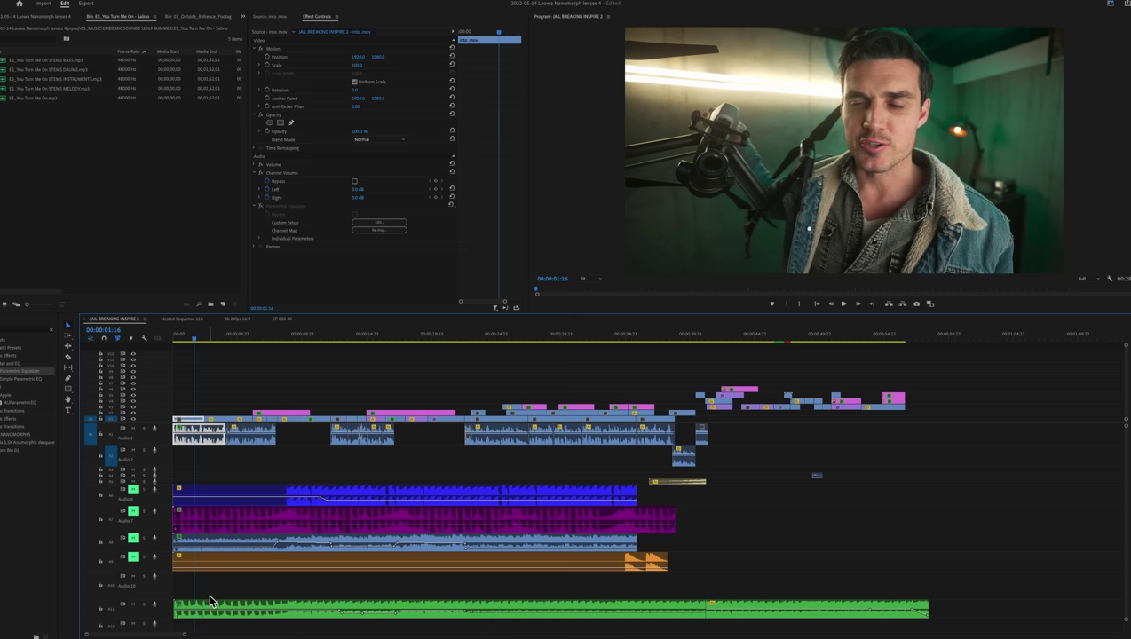
key(space)
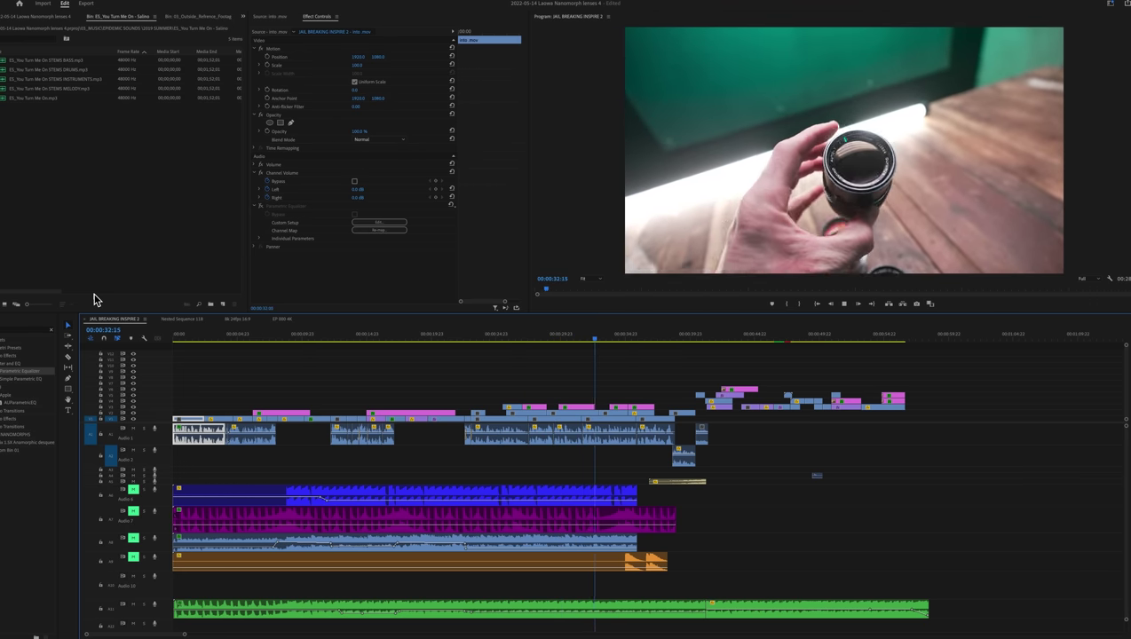
key(space)
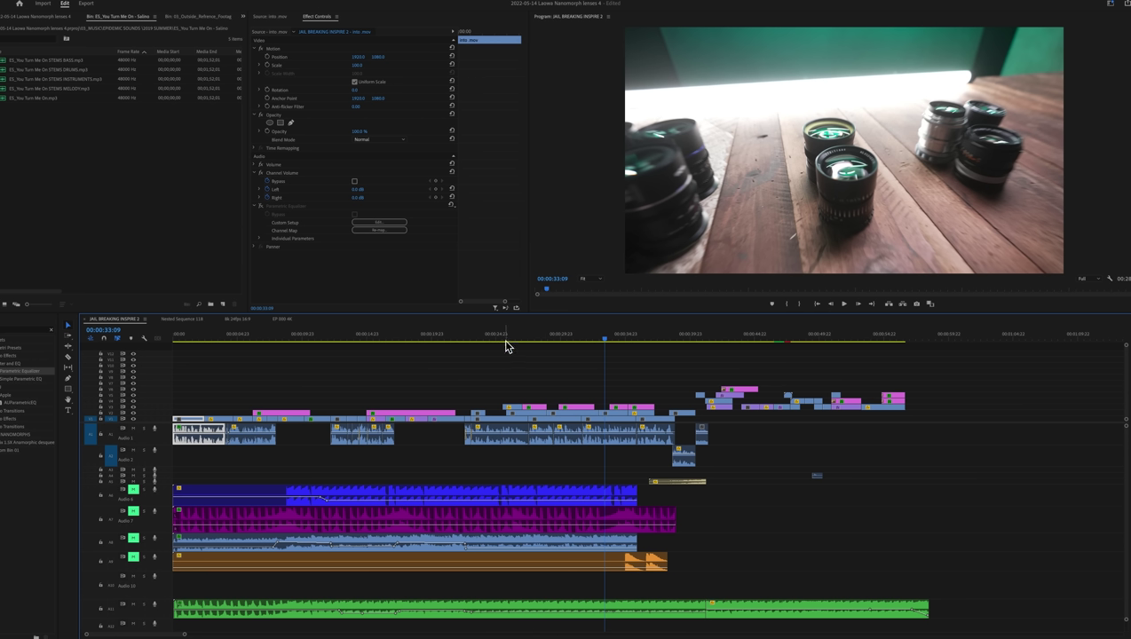
- Lower the full-mix clip's volume to -26.2 dB and mute its track A11
click(537, 617)
drag(538, 619, 537, 619)
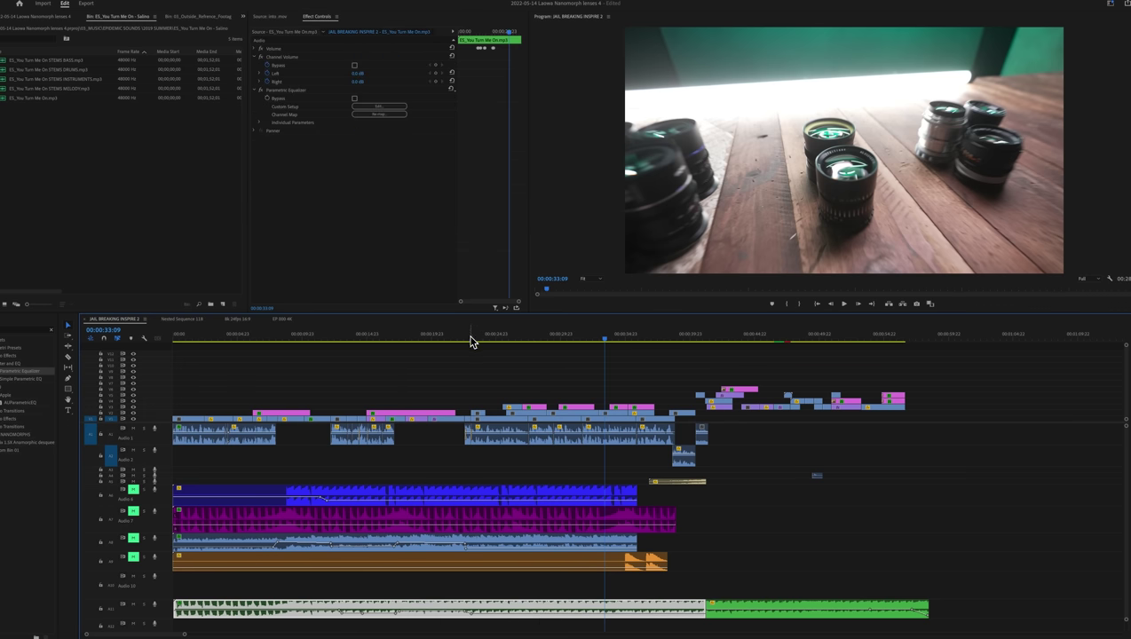
key(space)
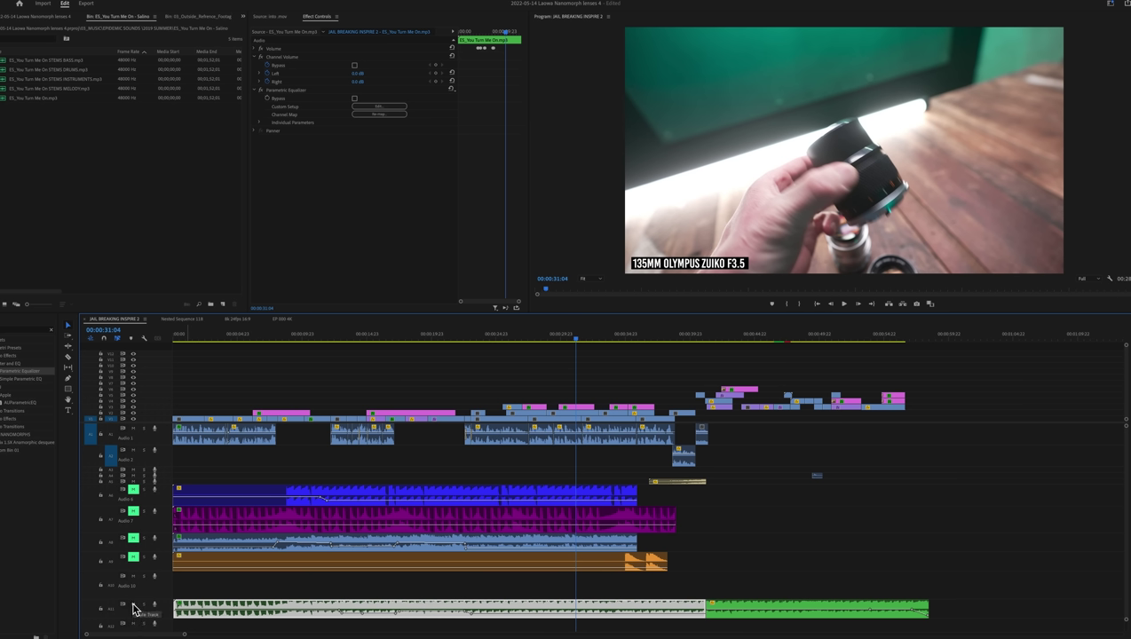
click(133, 605)
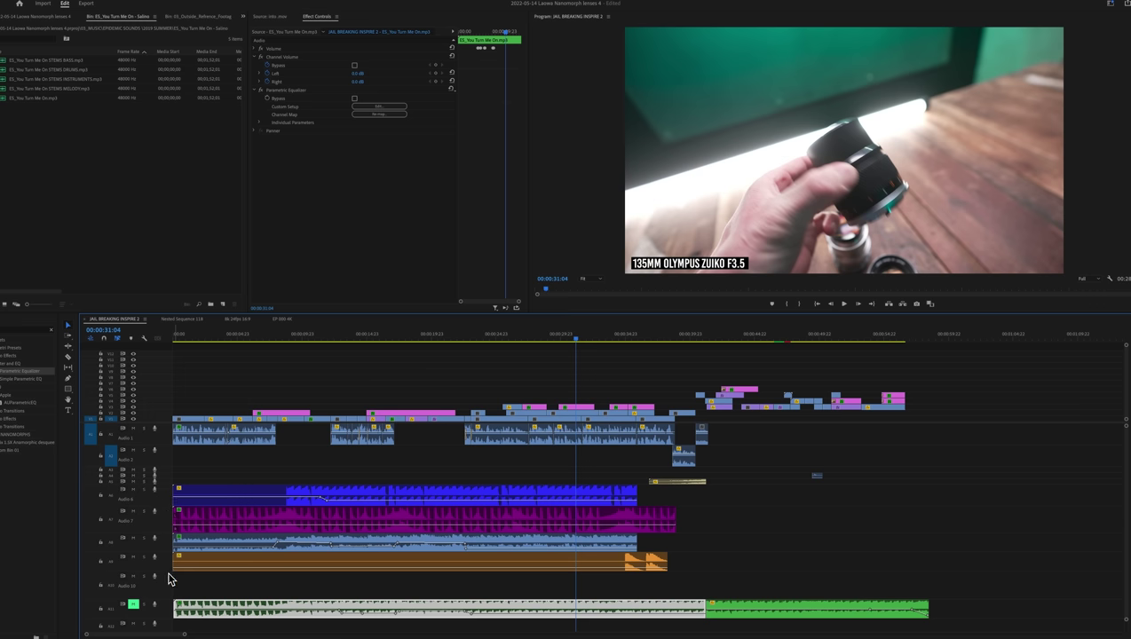
click(280, 566)
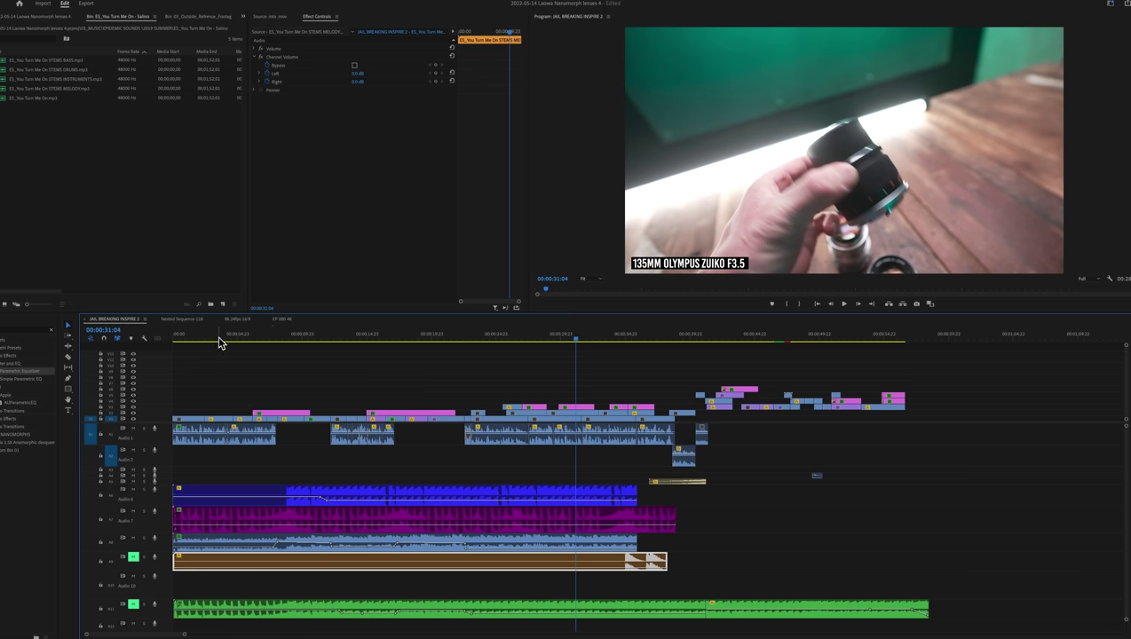
key(Home)
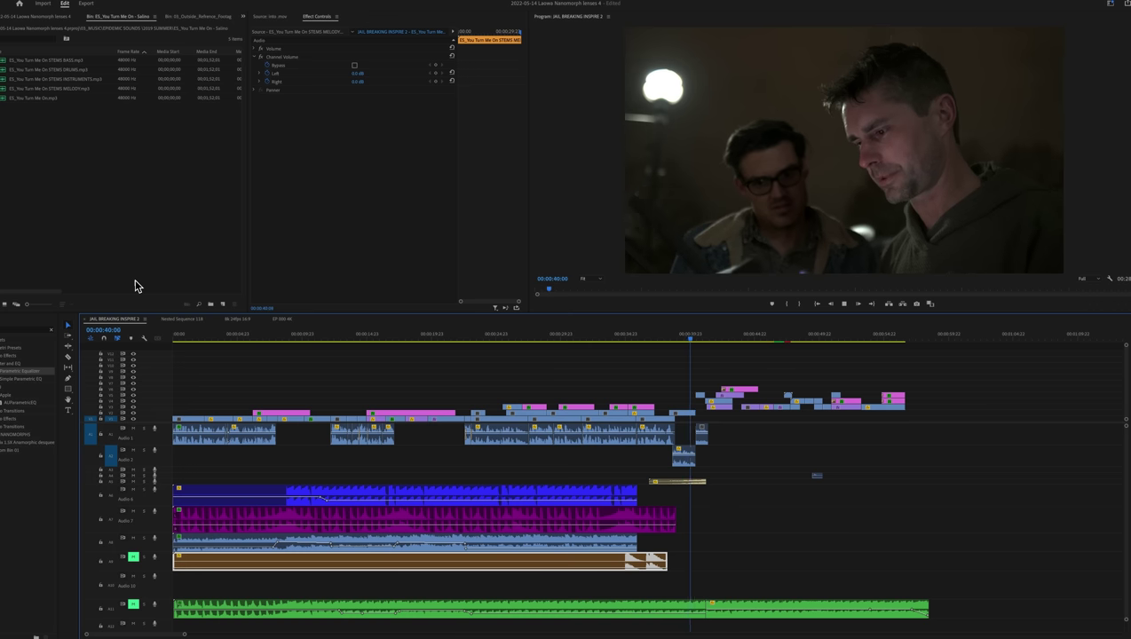
click(670, 576)
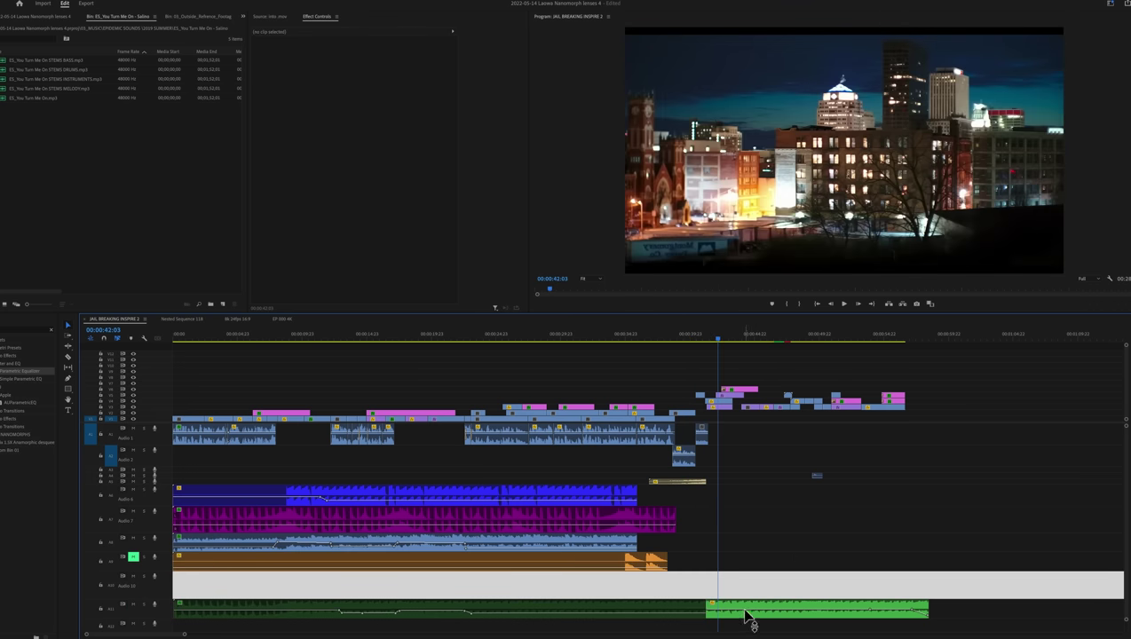
click(779, 565)
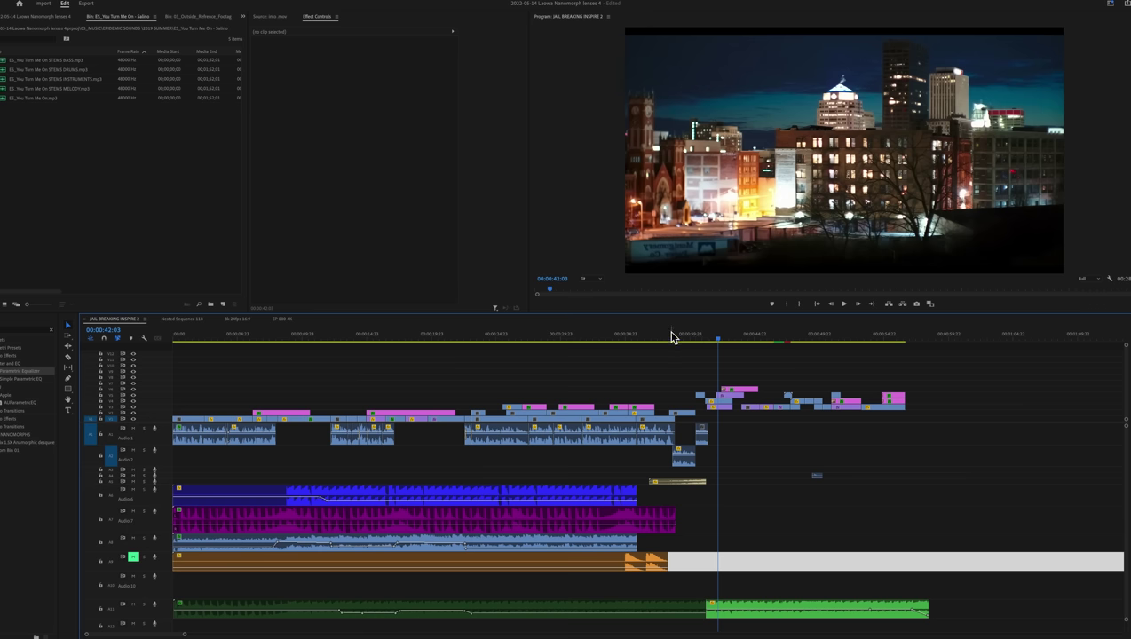
click(617, 336)
key(space)
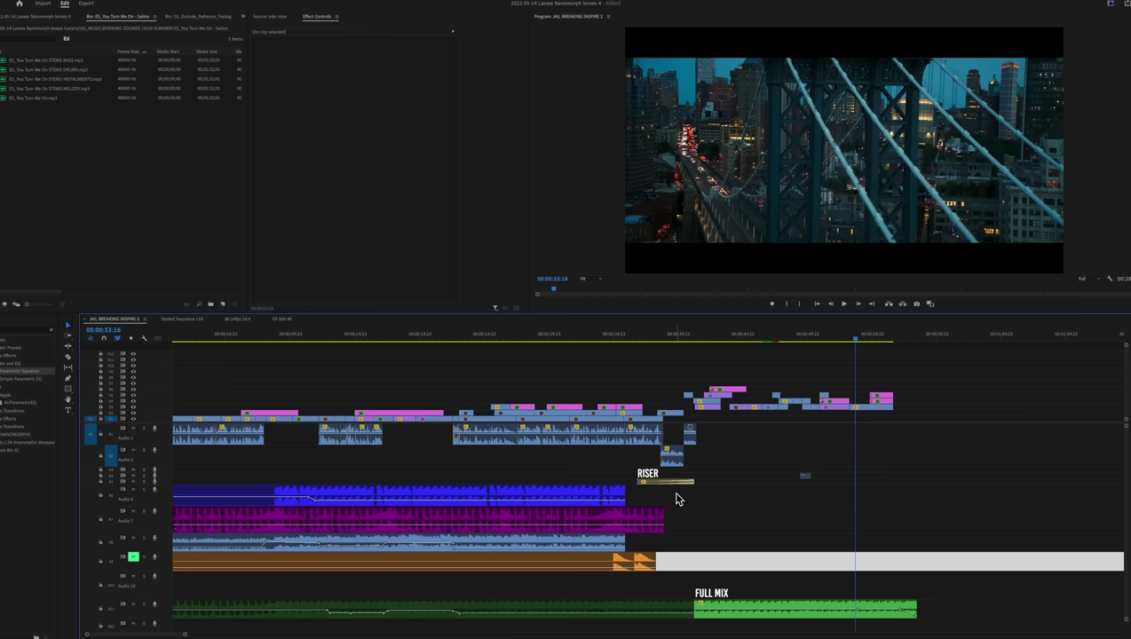
double_click(678, 485)
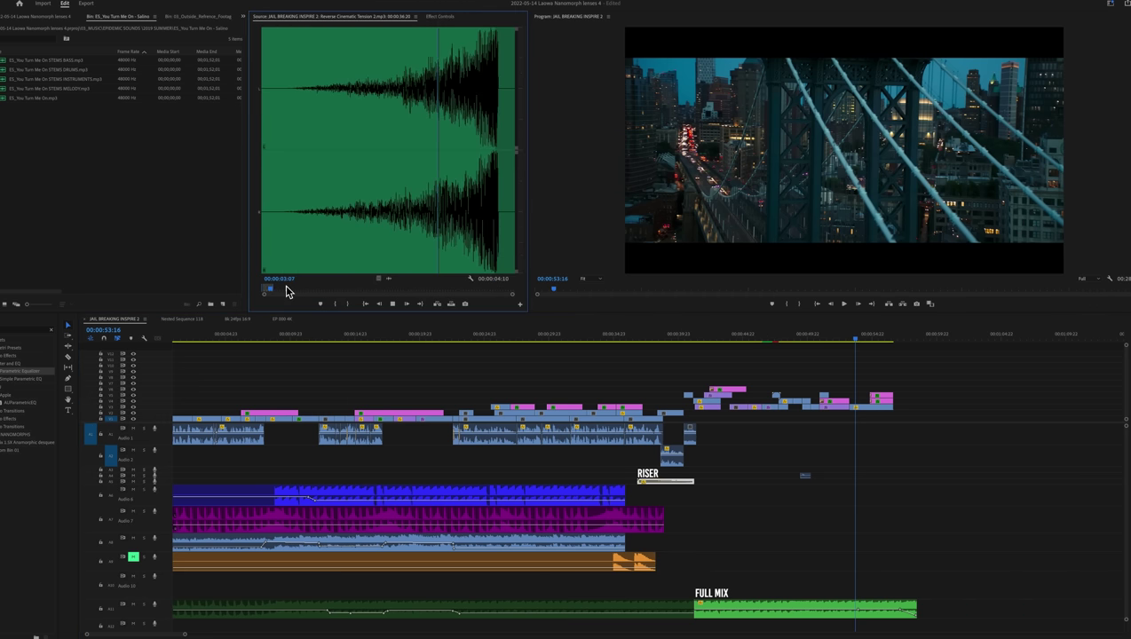
- Play the edit from around 35 seconds
click(605, 354)
key(space)
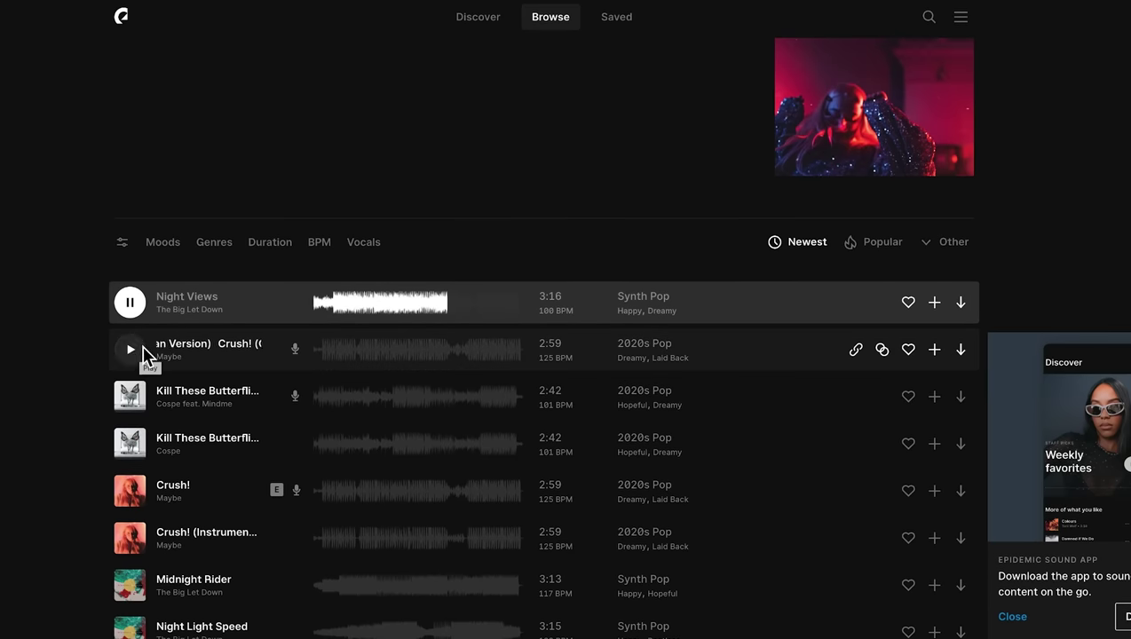
- Preview Crush! (Clean Version) from 0:20, then play Crush! (Instrumental) from the artist's page
click(131, 352)
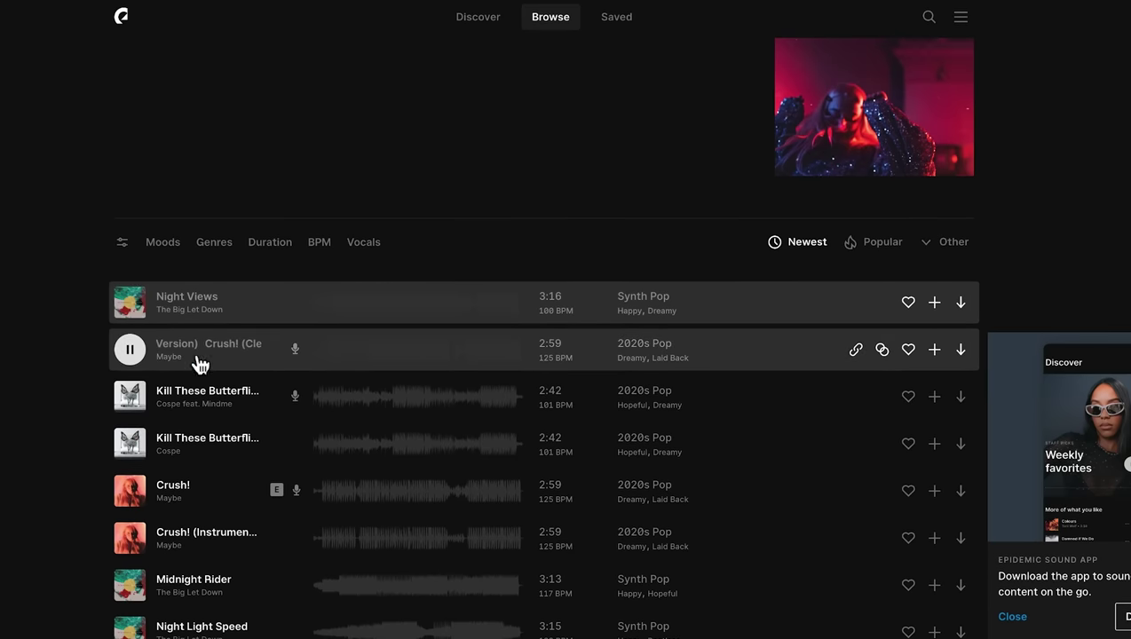
click(338, 359)
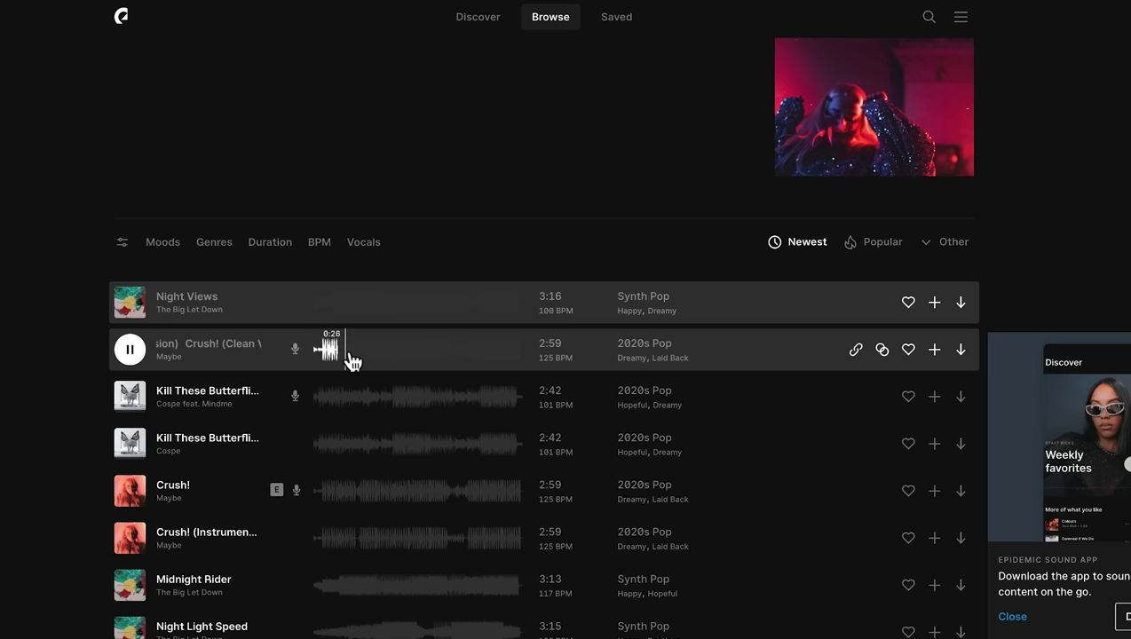
click(167, 359)
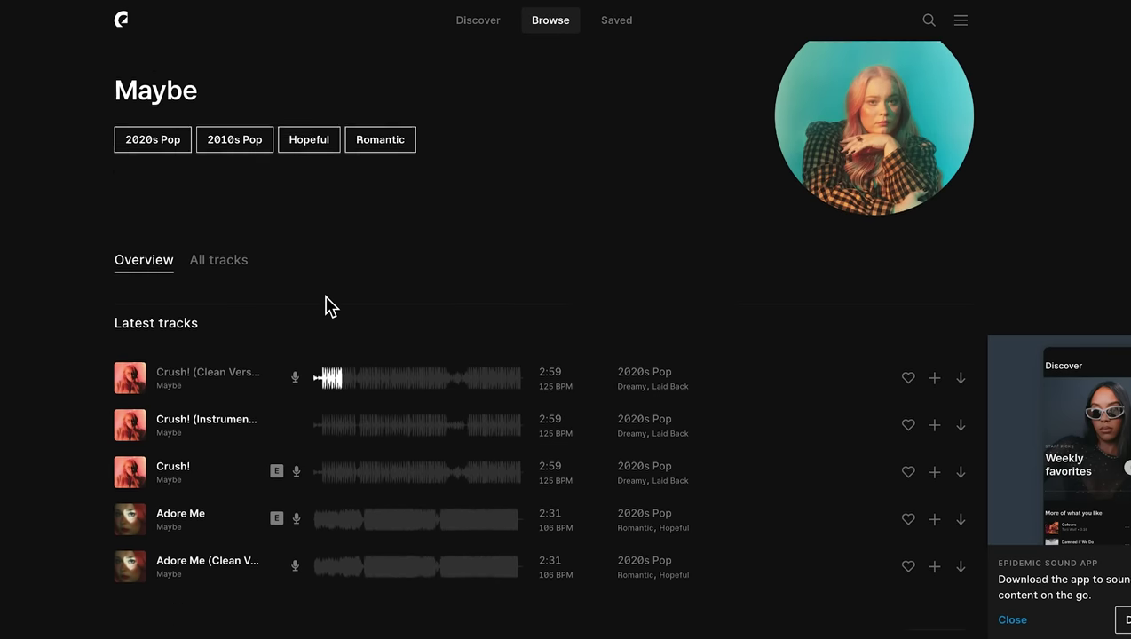
scroll(232, 370, down, 1)
click(131, 363)
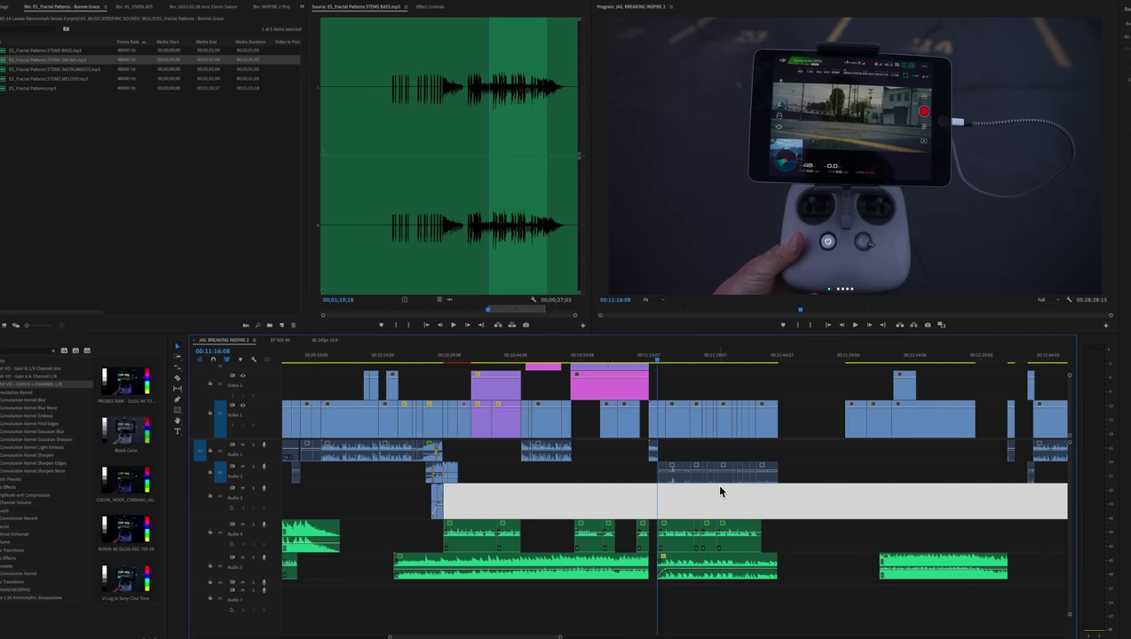
- Select the music clips on Audio 5 and Audio 4 in the timeline
drag(702, 499, 606, 577)
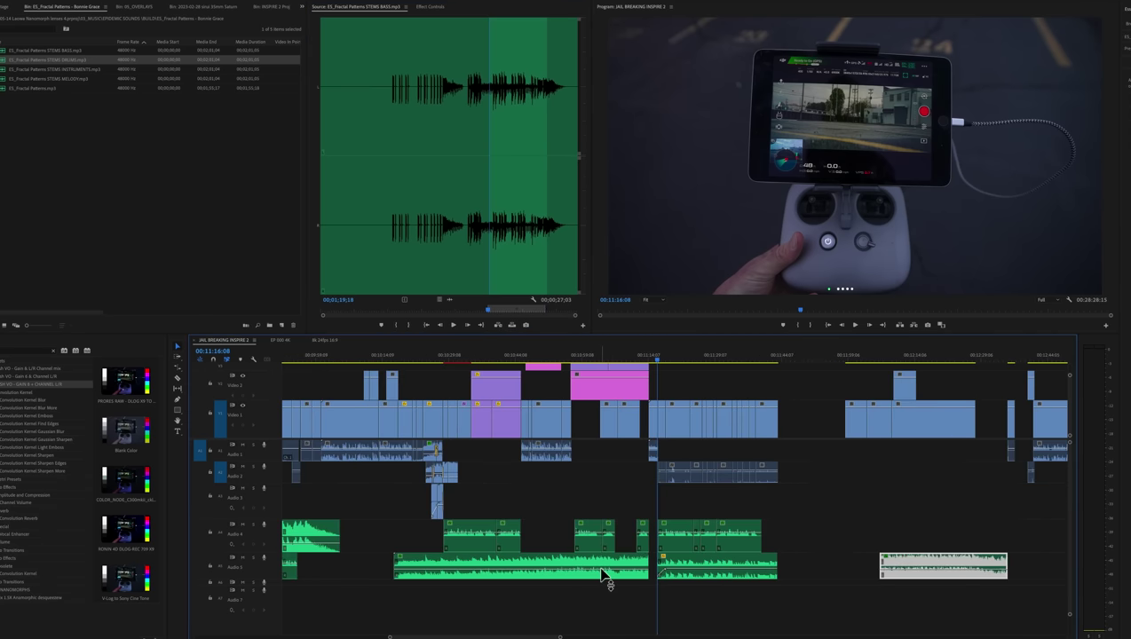
scroll(606, 577, down, 6)
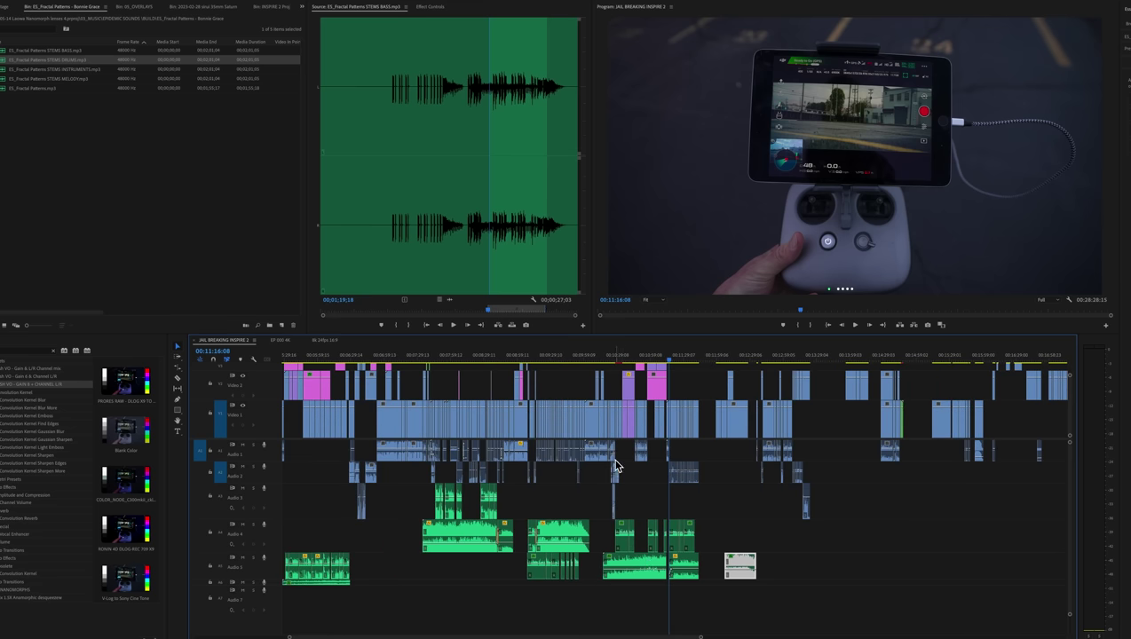
click(451, 537)
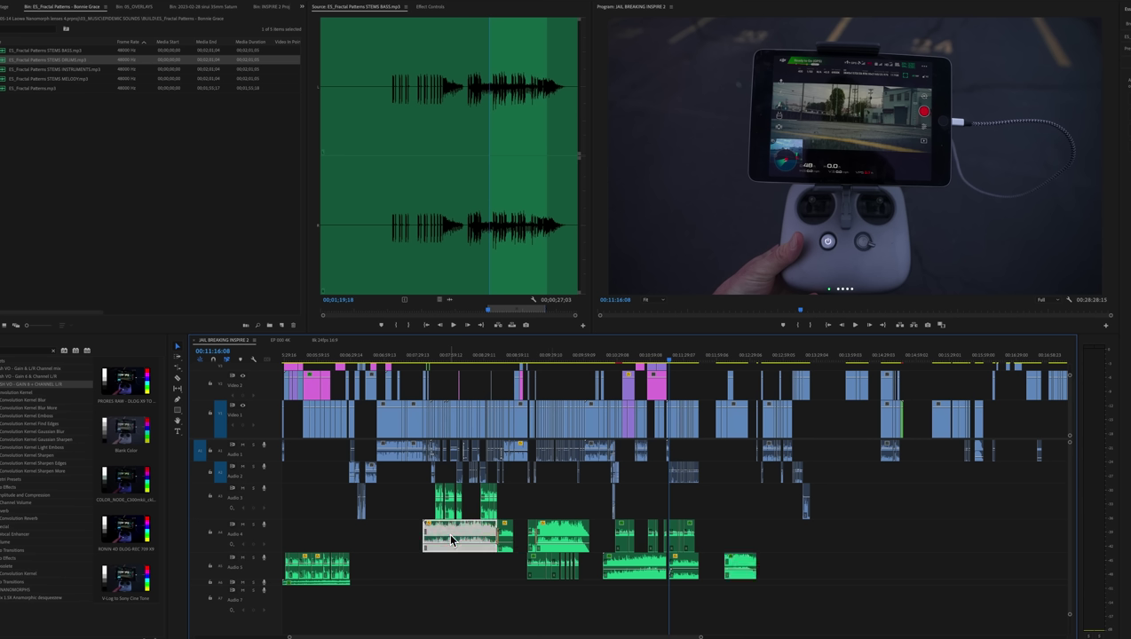
click(573, 537)
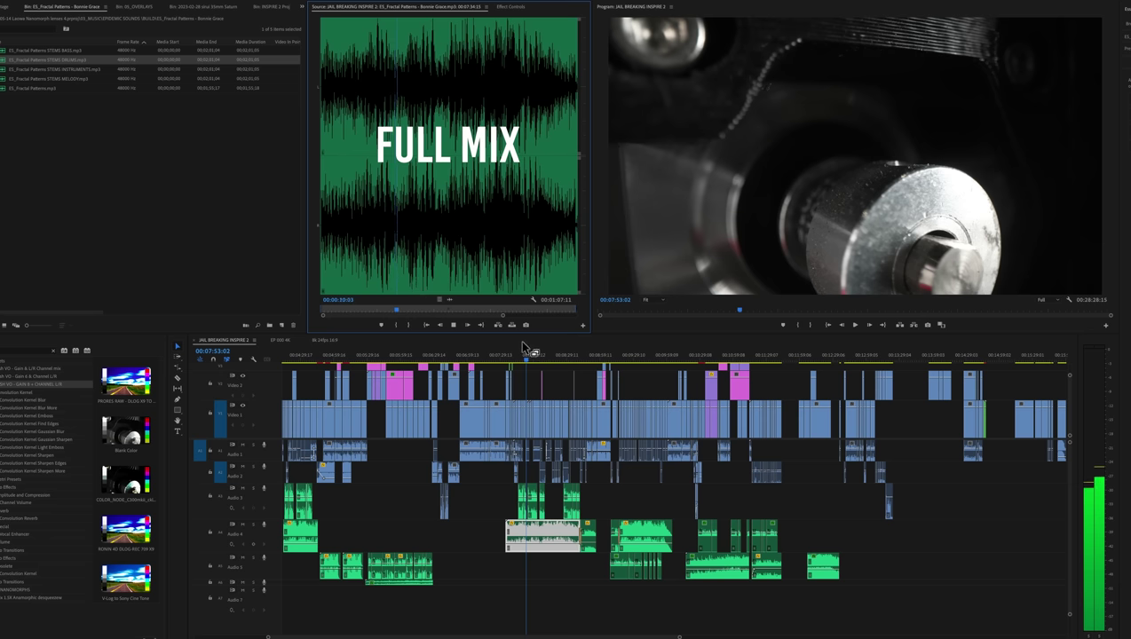
- Match-frame the full mix to its master clip, then play the Audio 5 bass-stem section near 11:16
key(space)
key(f)
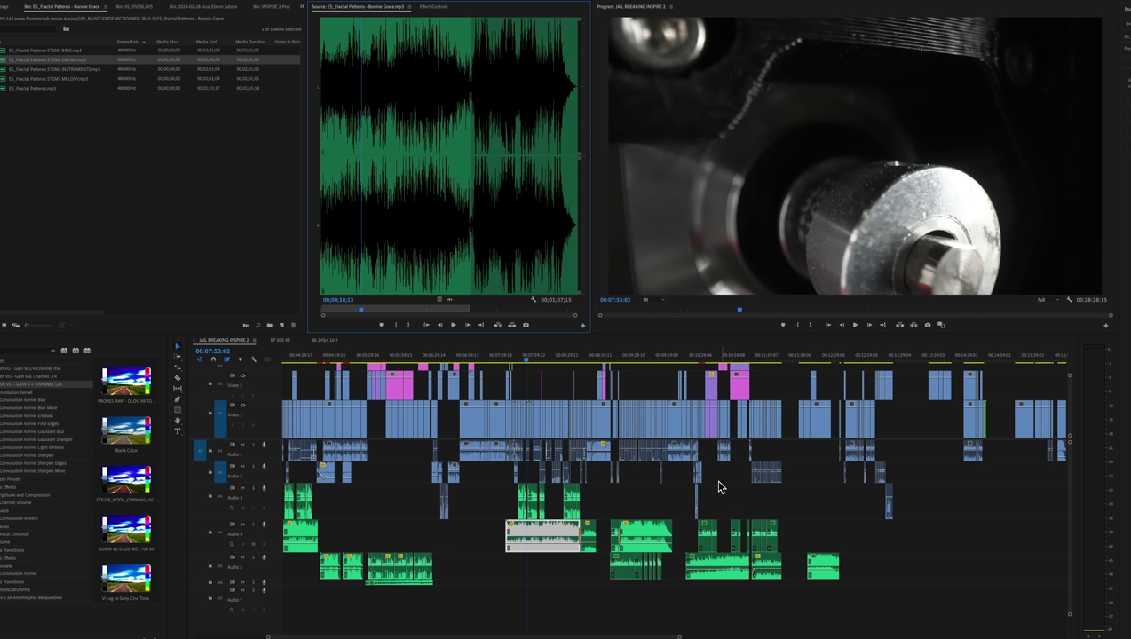
click(746, 568)
key(=)
key(=)
key(=)
click(709, 580)
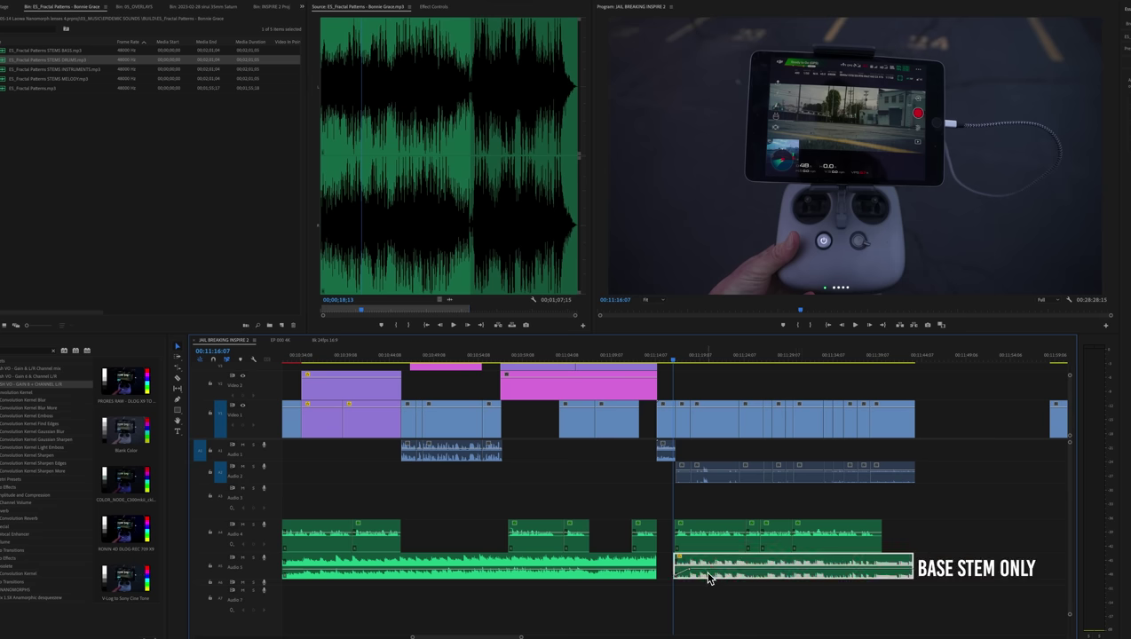
key(space)
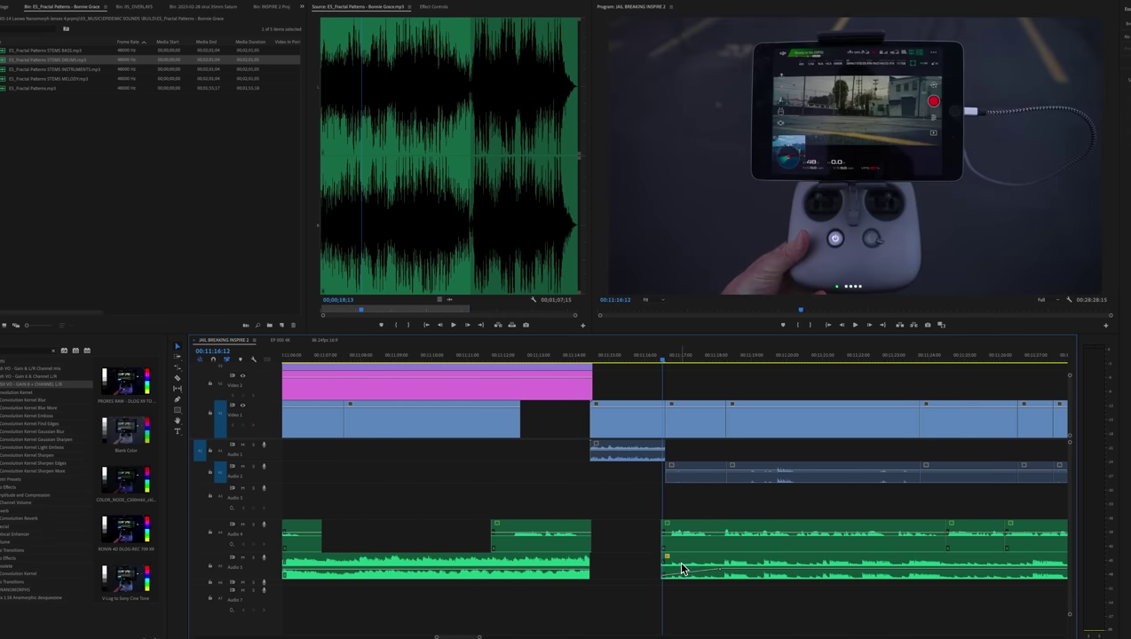
- Replay the bass-stem section and match-frame it to load its source range
click(682, 569)
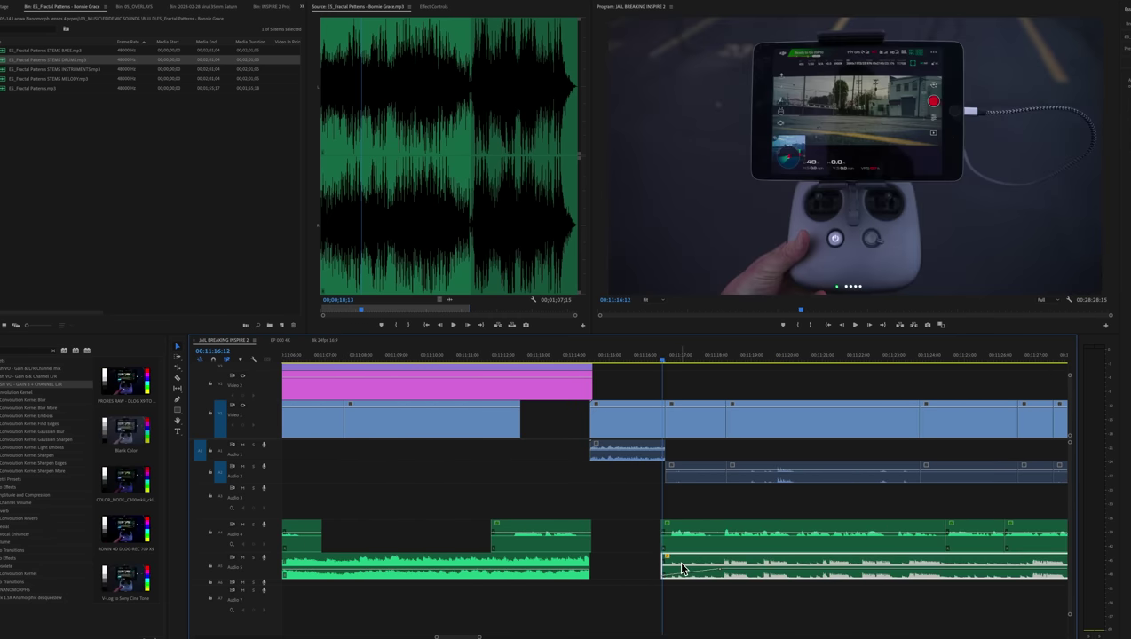
key(space)
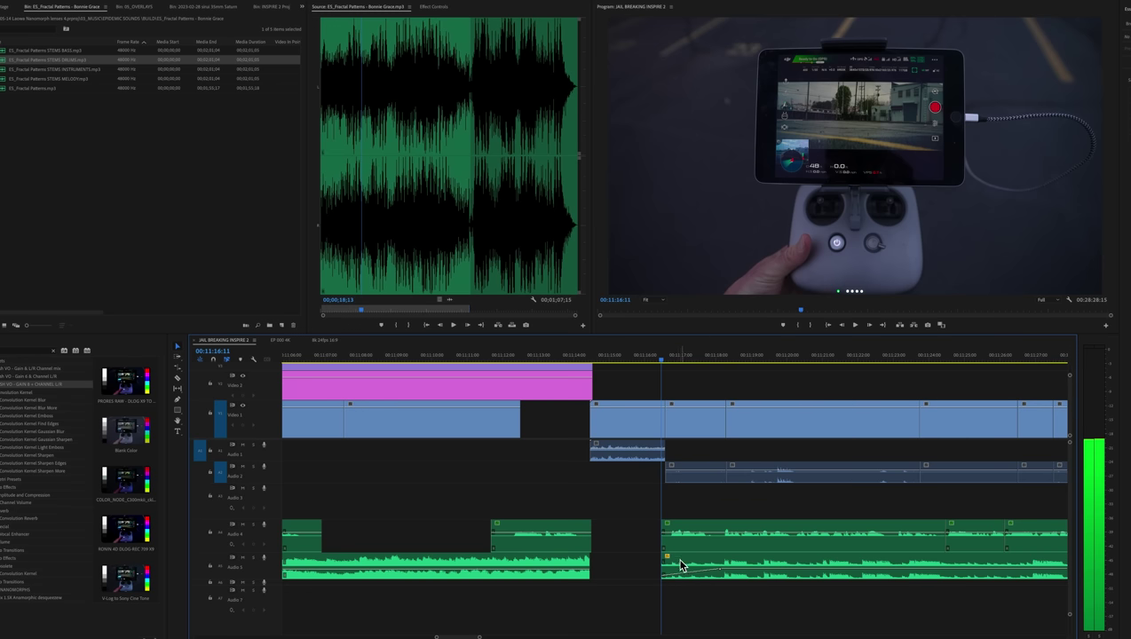
click(679, 569)
key(f)
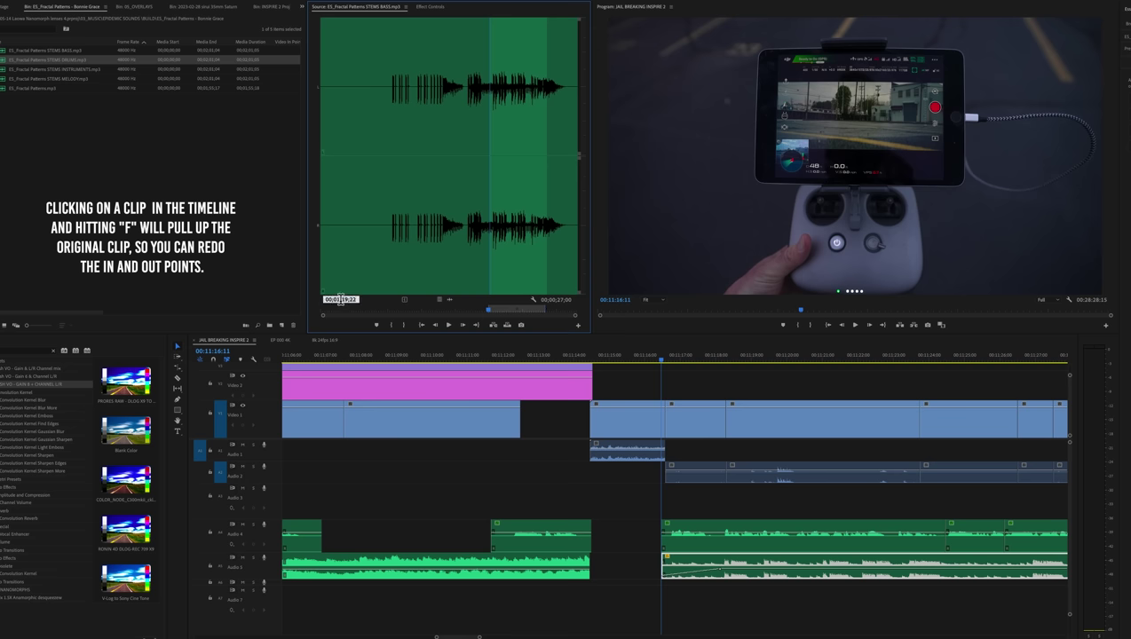
- Load the DRUMS stem, set its in point, and place it on Audio 6 beneath the bass
double_click(40, 62)
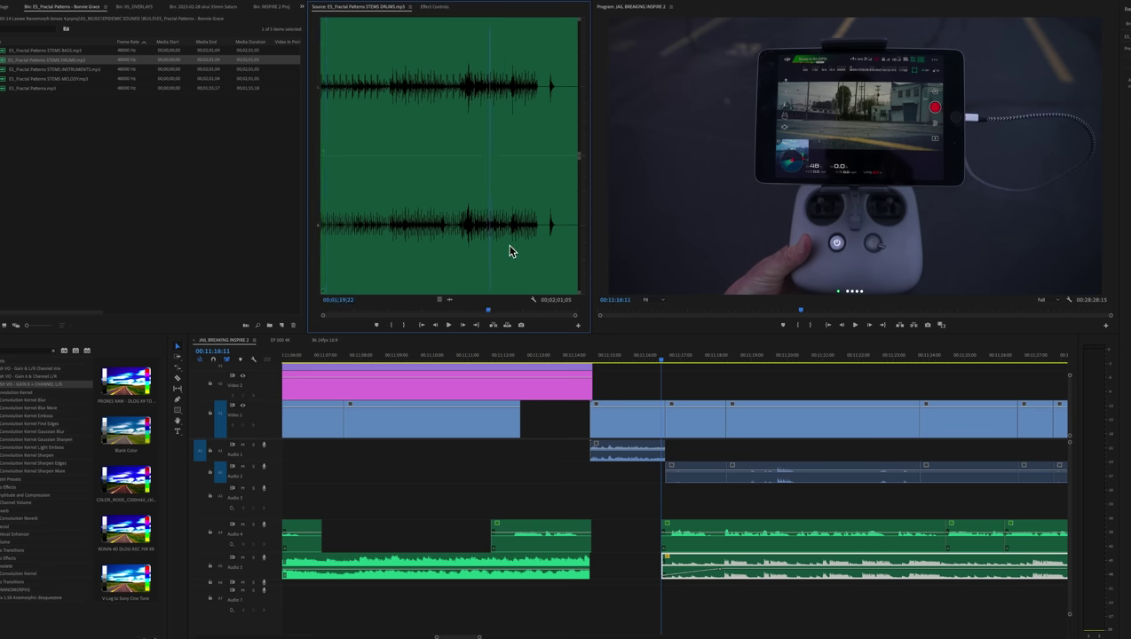
key(i)
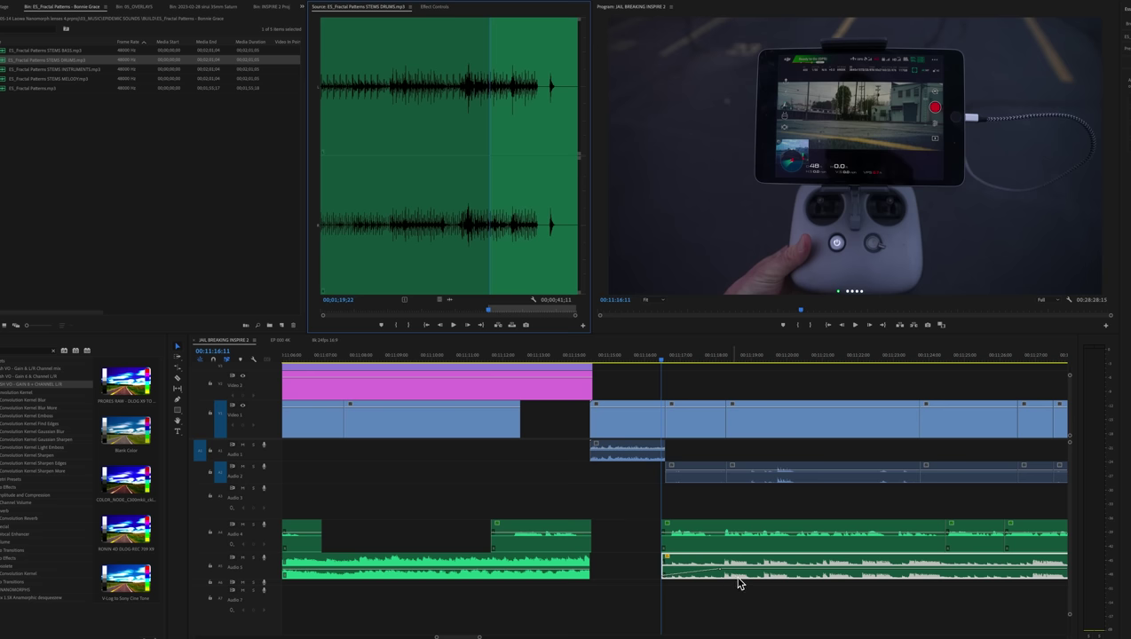
scroll(733, 597, down, 2)
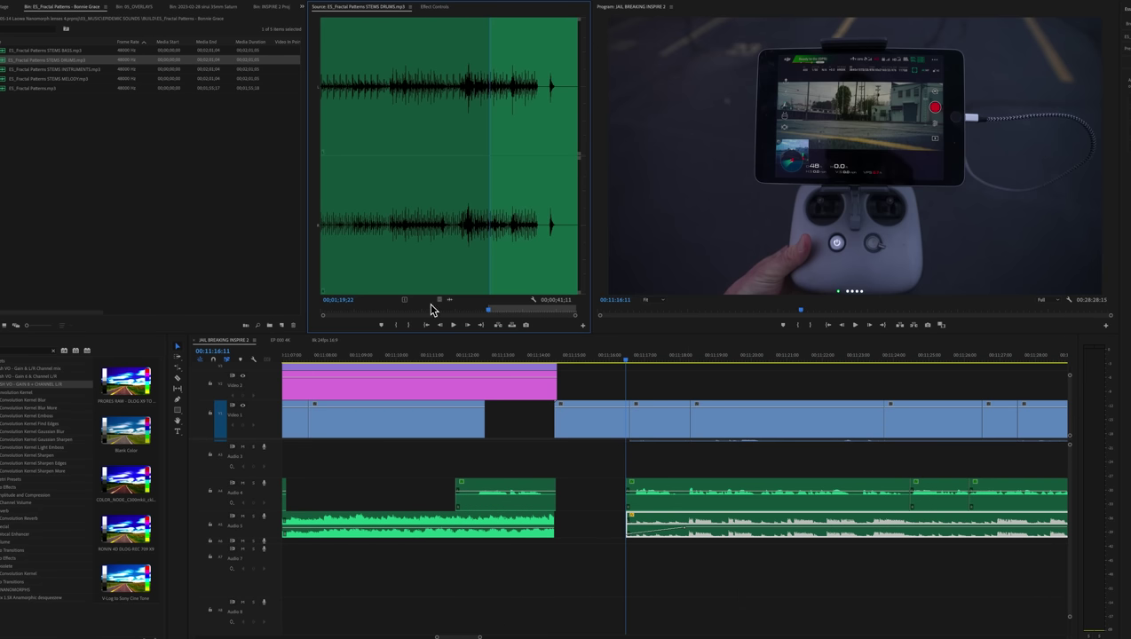
drag(451, 306, 682, 583)
- Lower the drums clip volume by about 10 dB and play bass and drums together
scroll(619, 579, down, 3)
drag(276, 544, 277, 575)
key(minus)
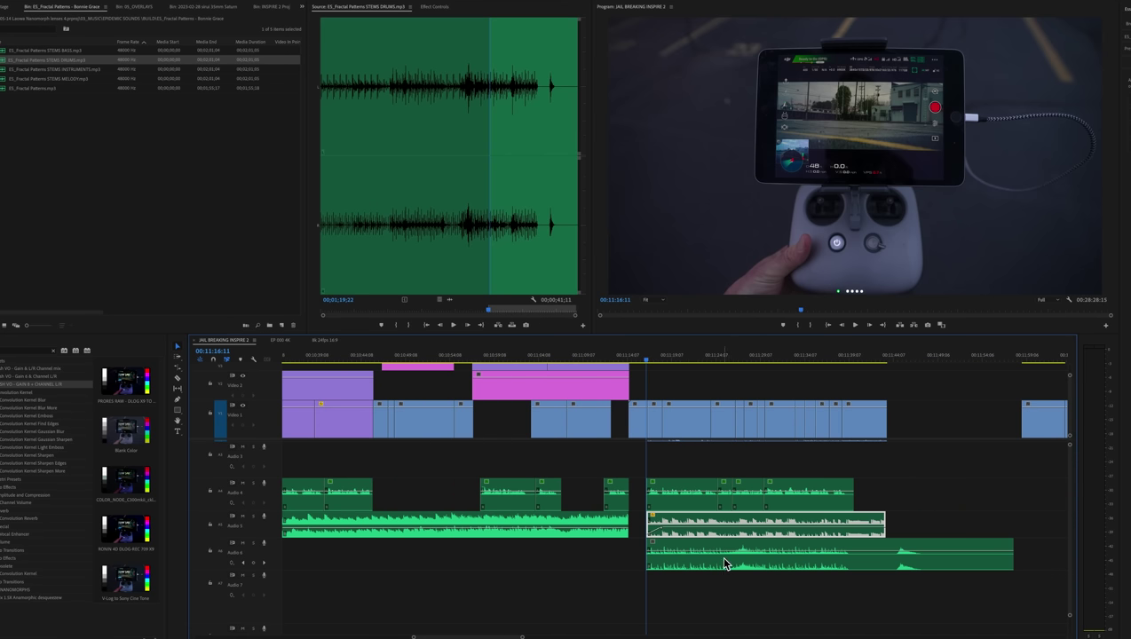
drag(723, 556, 722, 562)
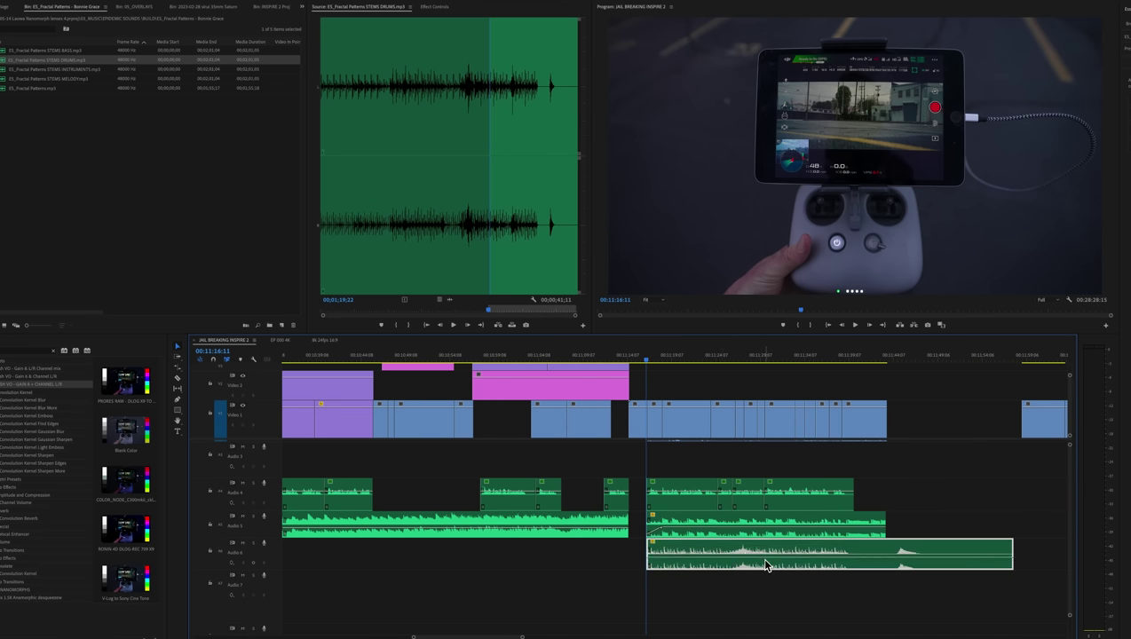
key(space)
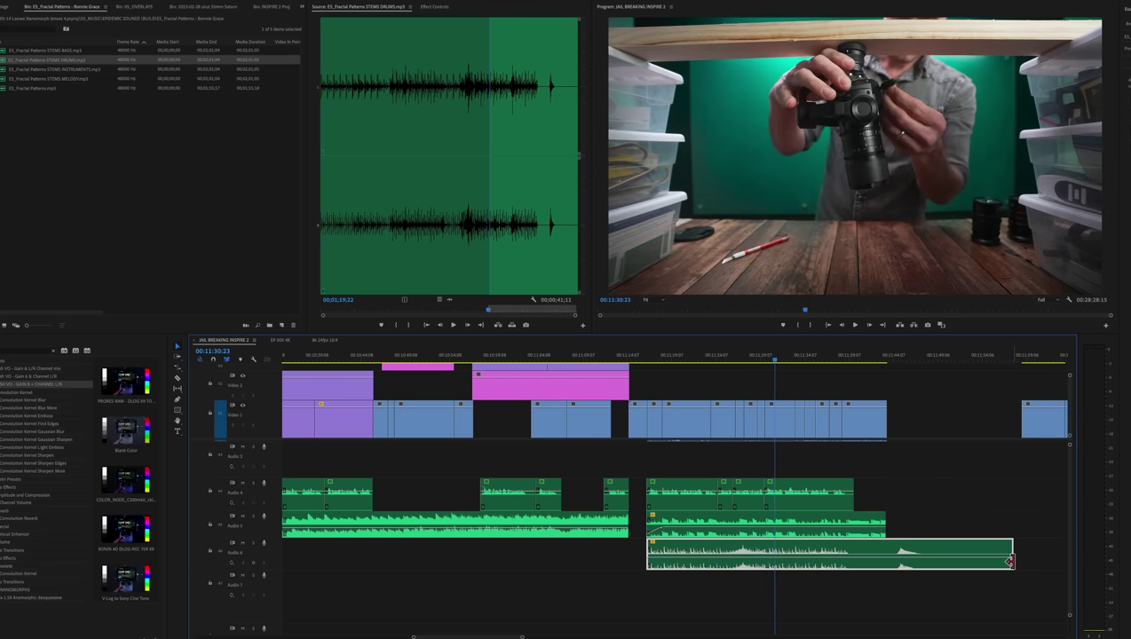
- Trim the drums clip's end to match the bass clip, then replay from about 11:18
drag(1011, 561, 1003, 561)
drag(885, 561, 885, 561)
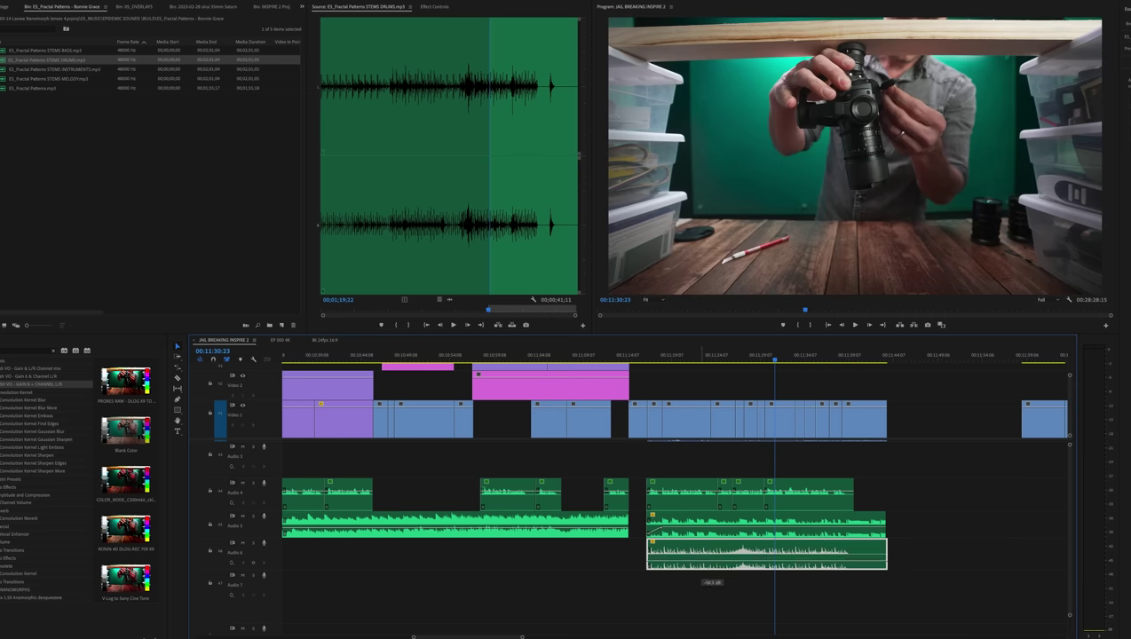
click(652, 358)
key(space)
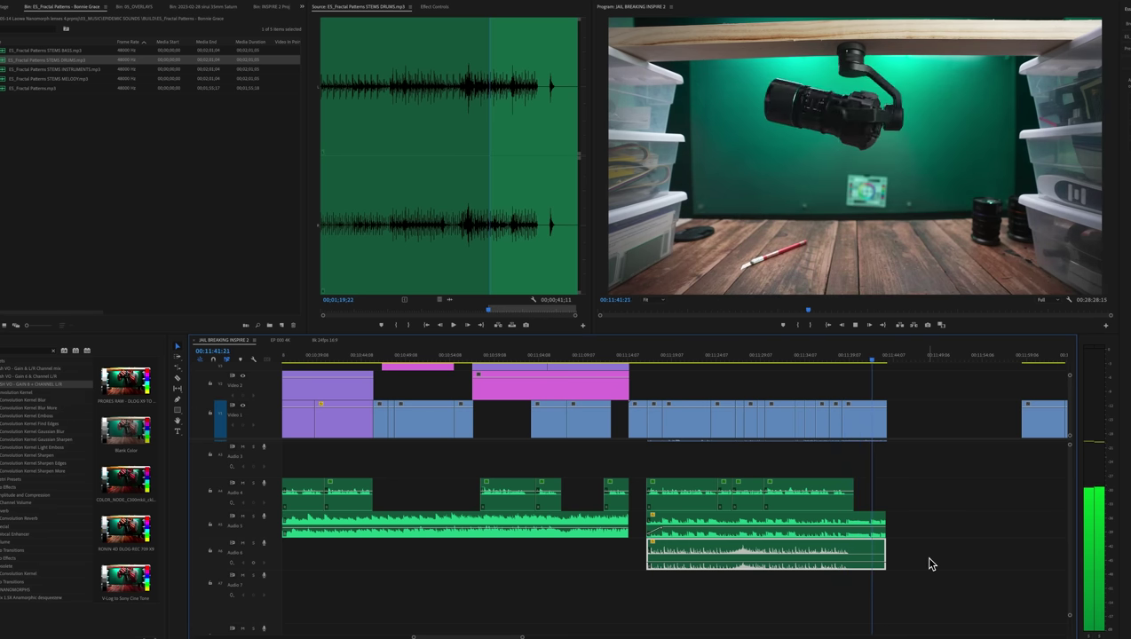
key(space)
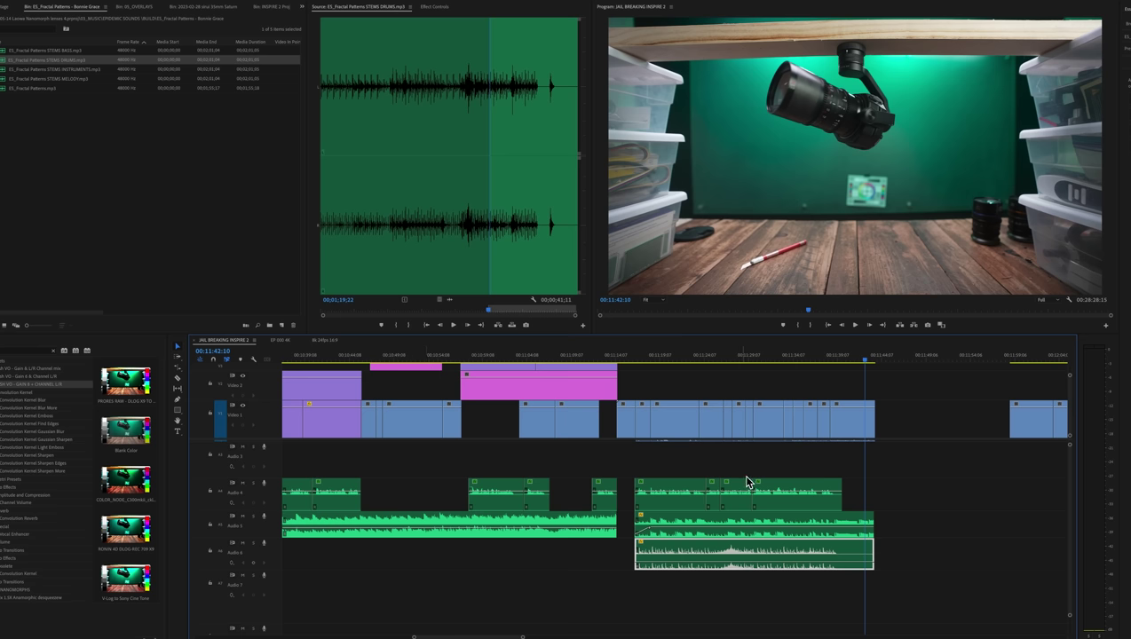
- Return the playhead to 11:38:20 and preview the bass source and INSTRUMENTS stem from about 1:12
click(835, 360)
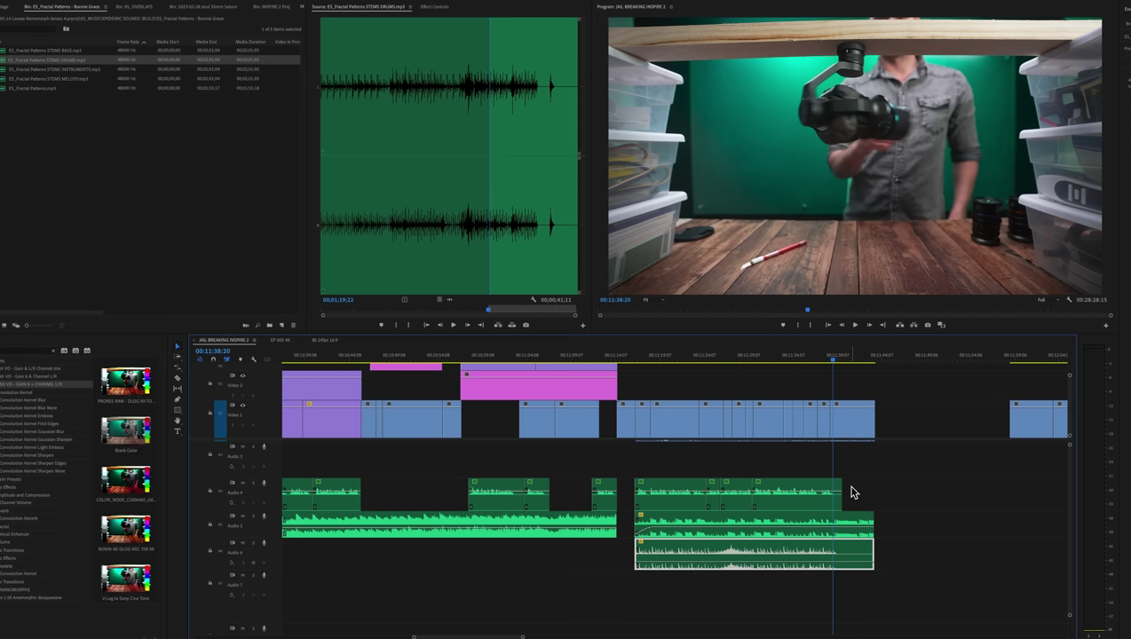
double_click(850, 525)
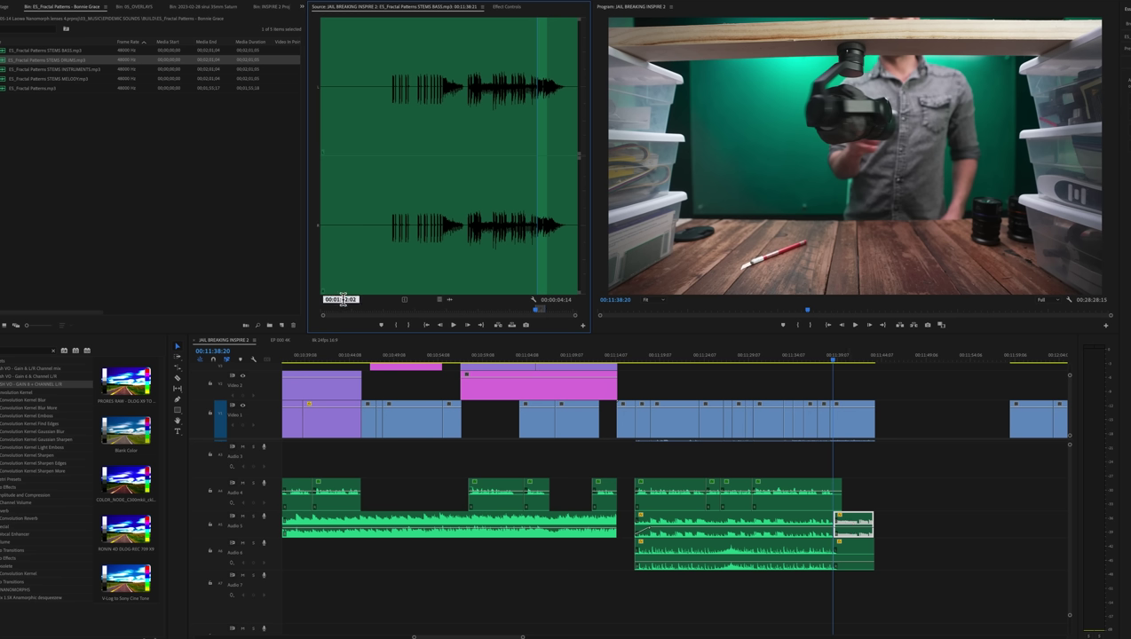
double_click(4, 69)
click(471, 310)
key(space)
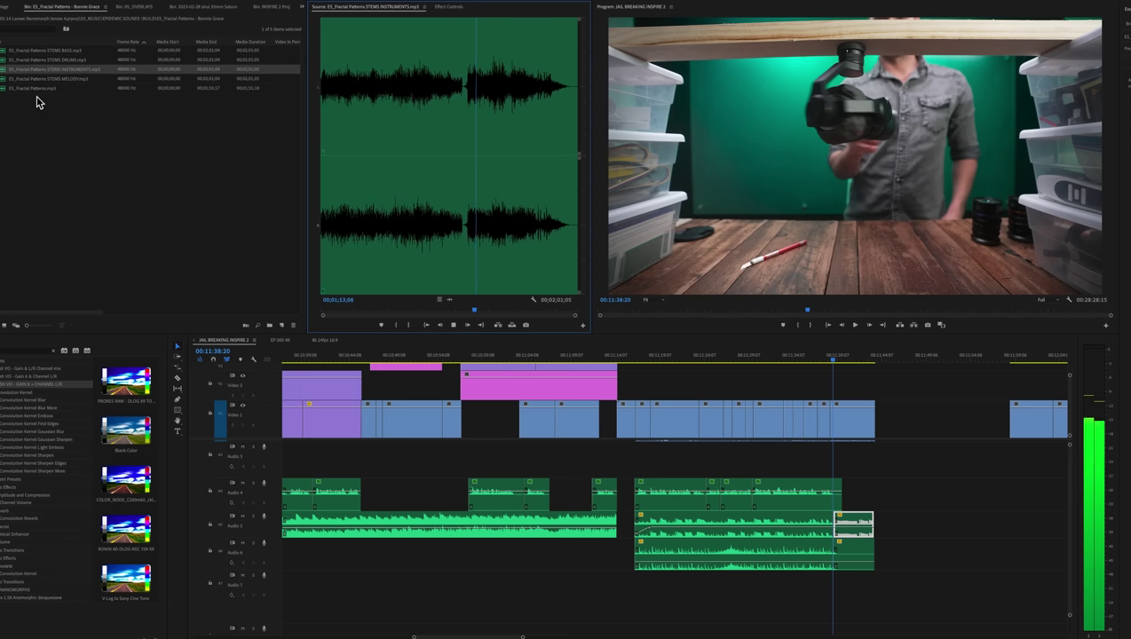
- Set an in point on the MELODY stem, add it to Audio 7, and slide it left to the playhead
double_click(3, 79)
key(space)
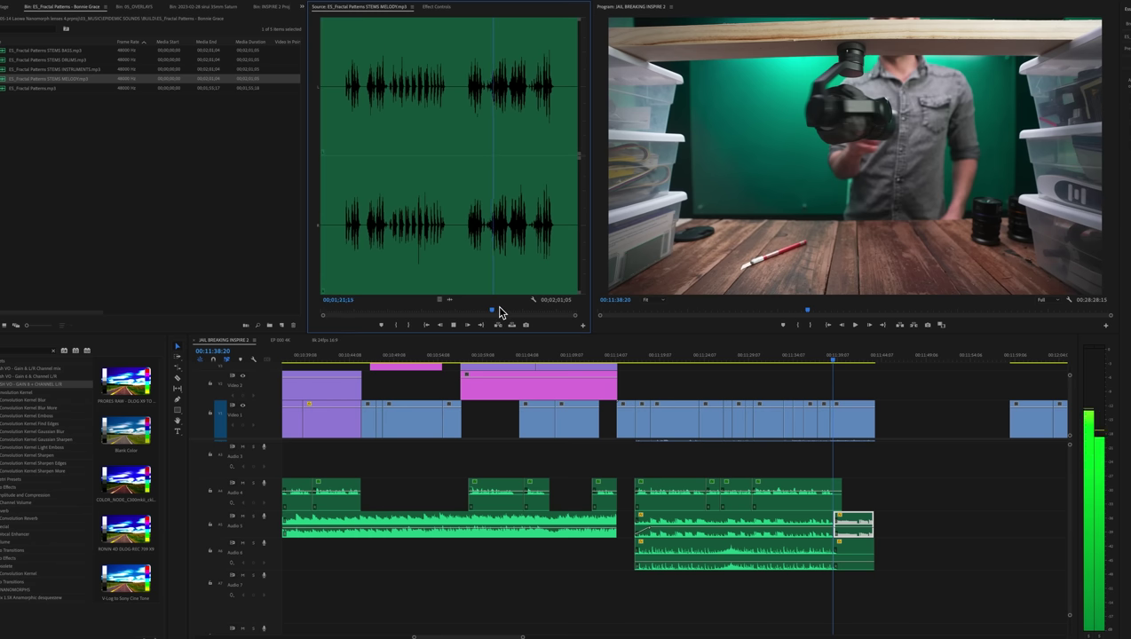
key(space)
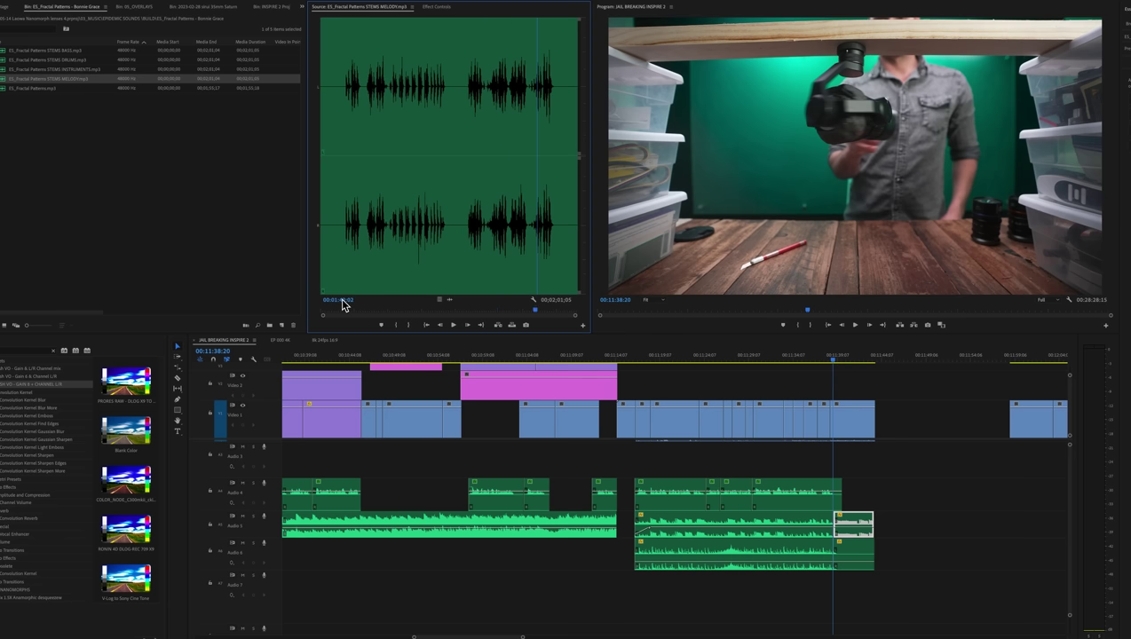
key(i)
key(space)
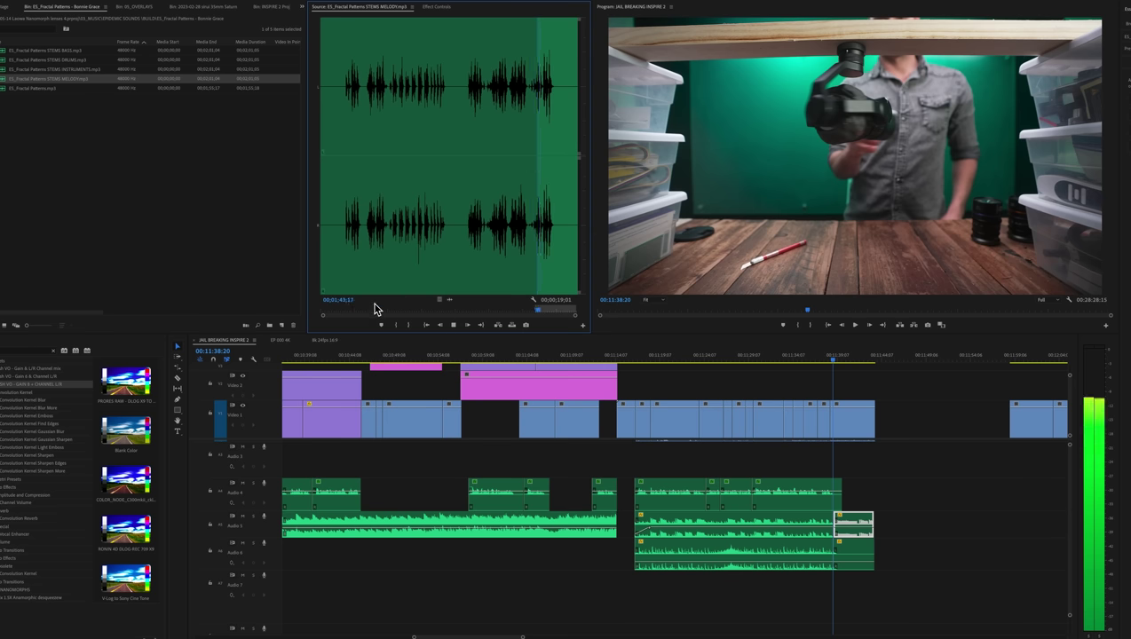
key(space)
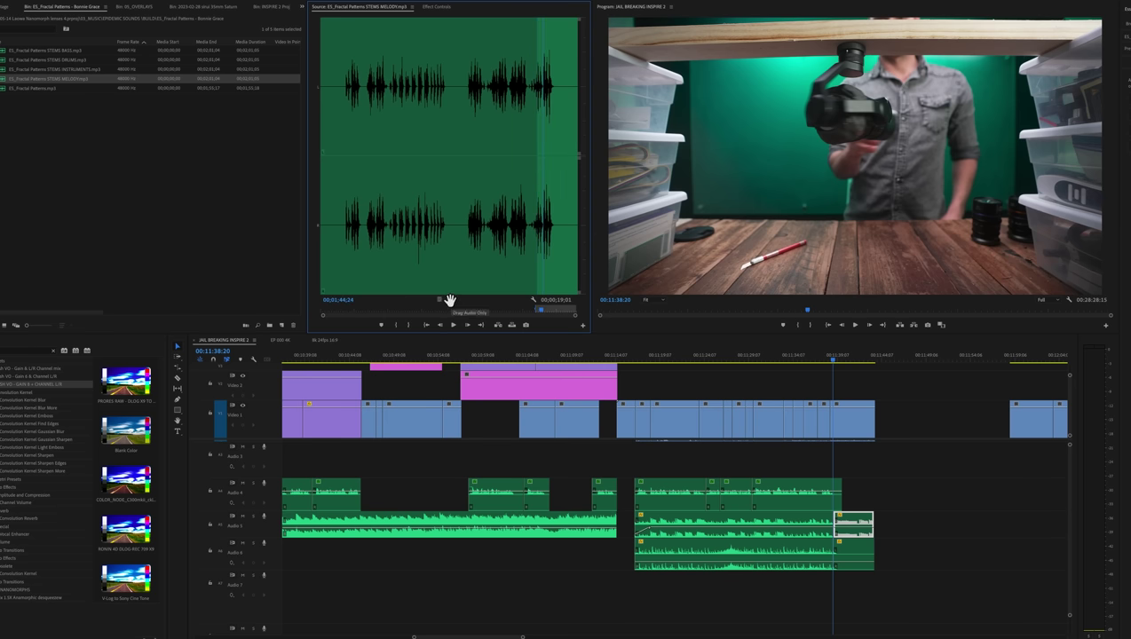
drag(842, 510, 839, 604)
key(equal)
key(equal)
key(equal)
key(equal)
drag(756, 586, 732, 586)
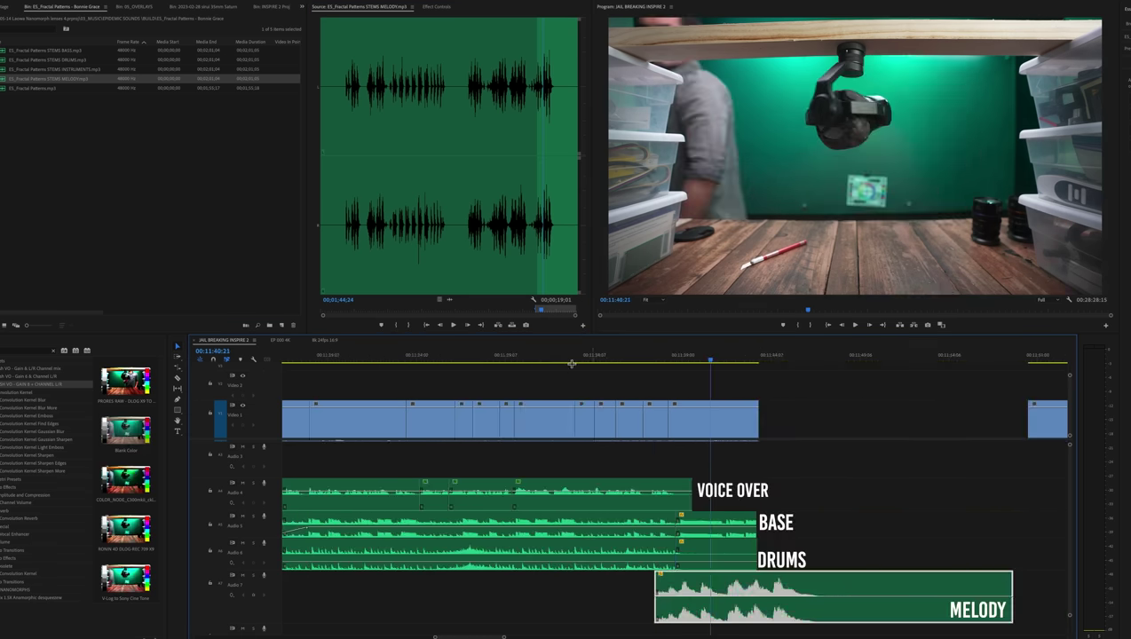
click(536, 364)
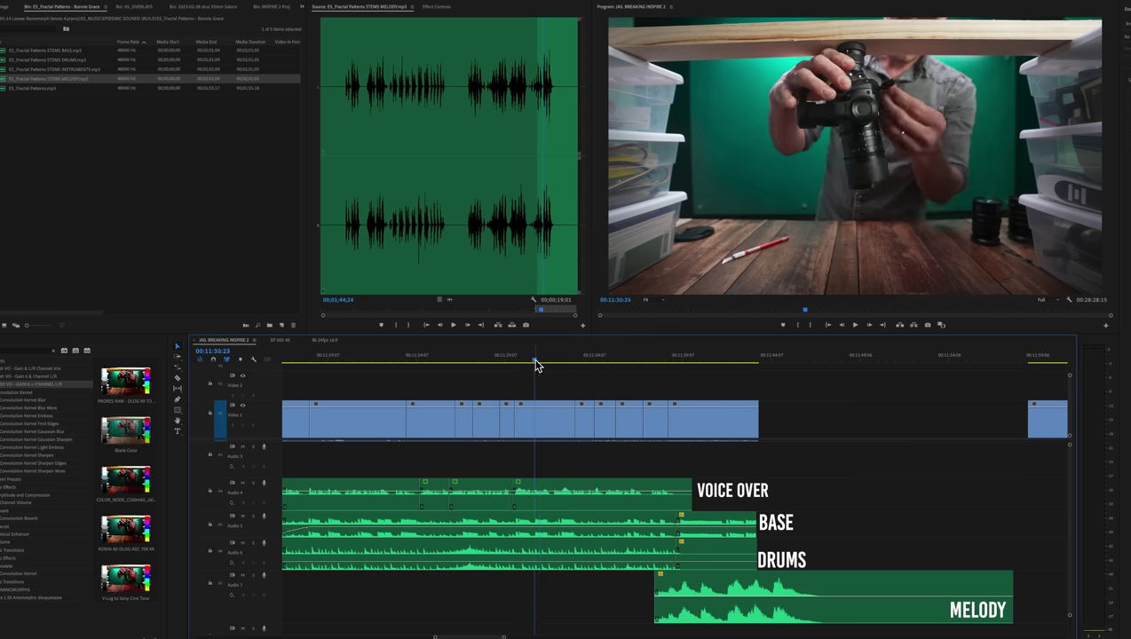
key(space)
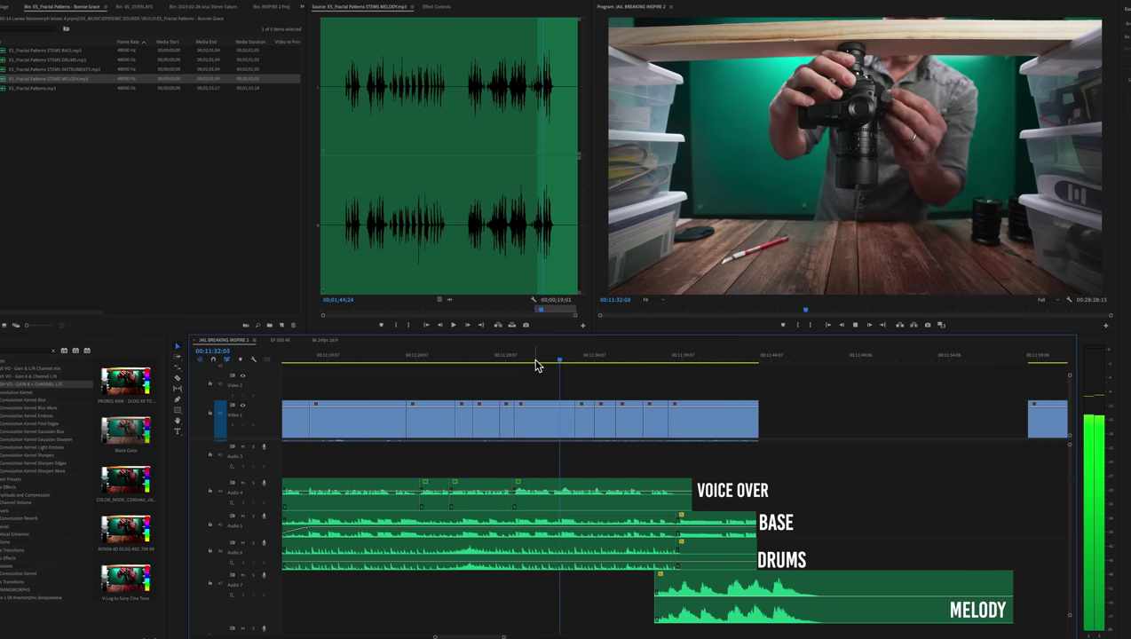